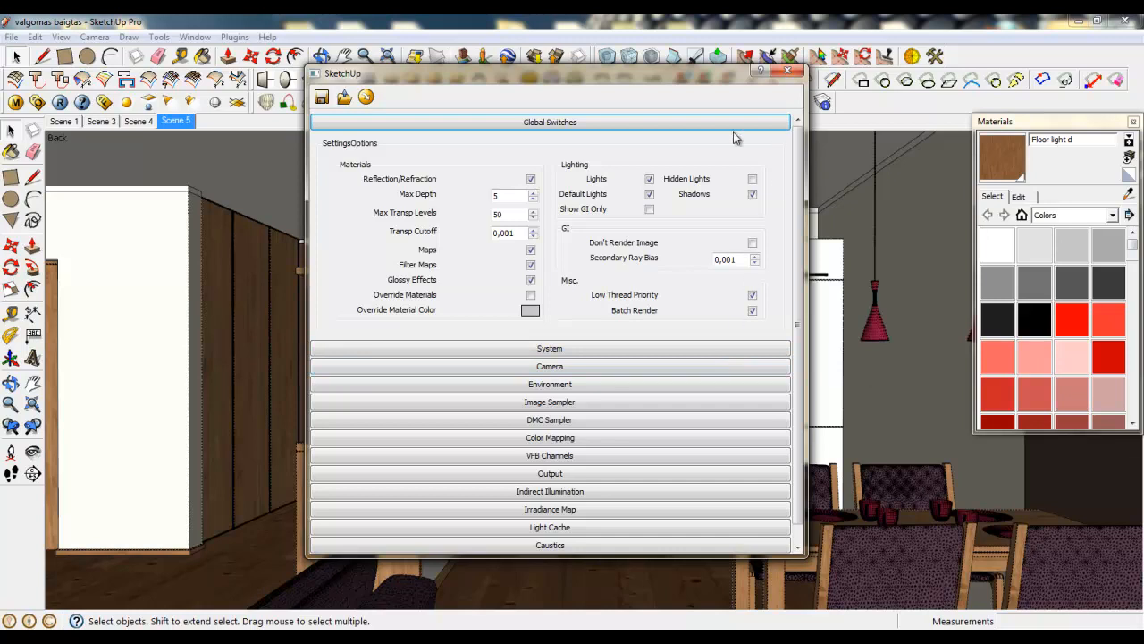
Step: Check the dynamic memory limit in the System settings against the computer's installed RAM and review the physical camera settings
{"action": "left_click", "coordinate": [559, 122]}
{"action": "left_click", "coordinate": [558, 142]}
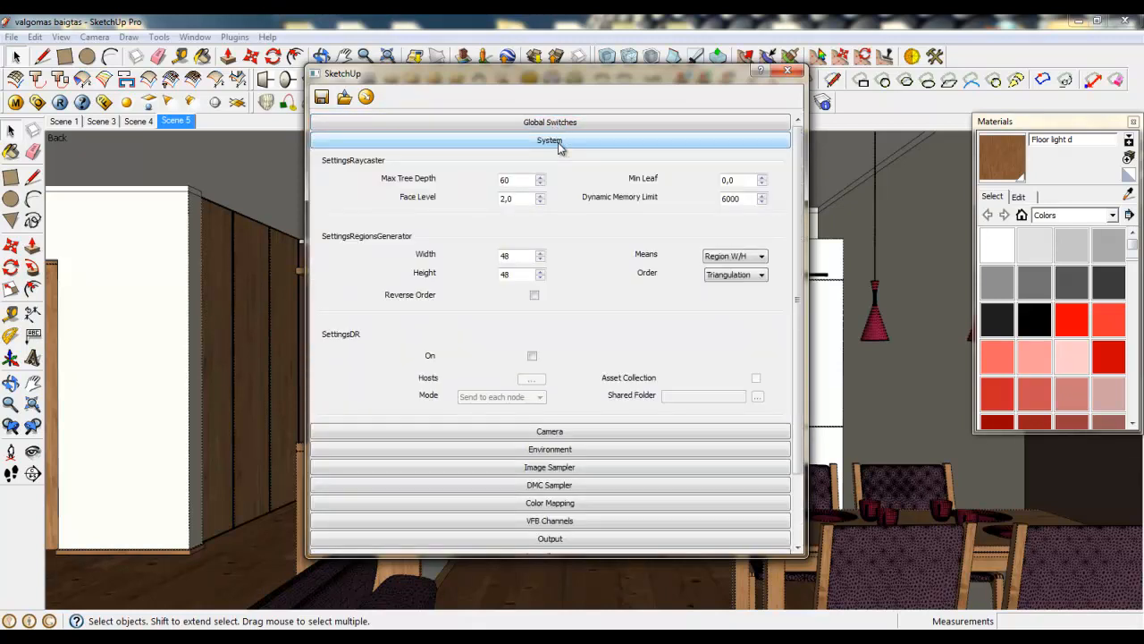
{"action": "left_click_drag", "start_coordinate": [546, 75], "coordinate": [537, 56]}
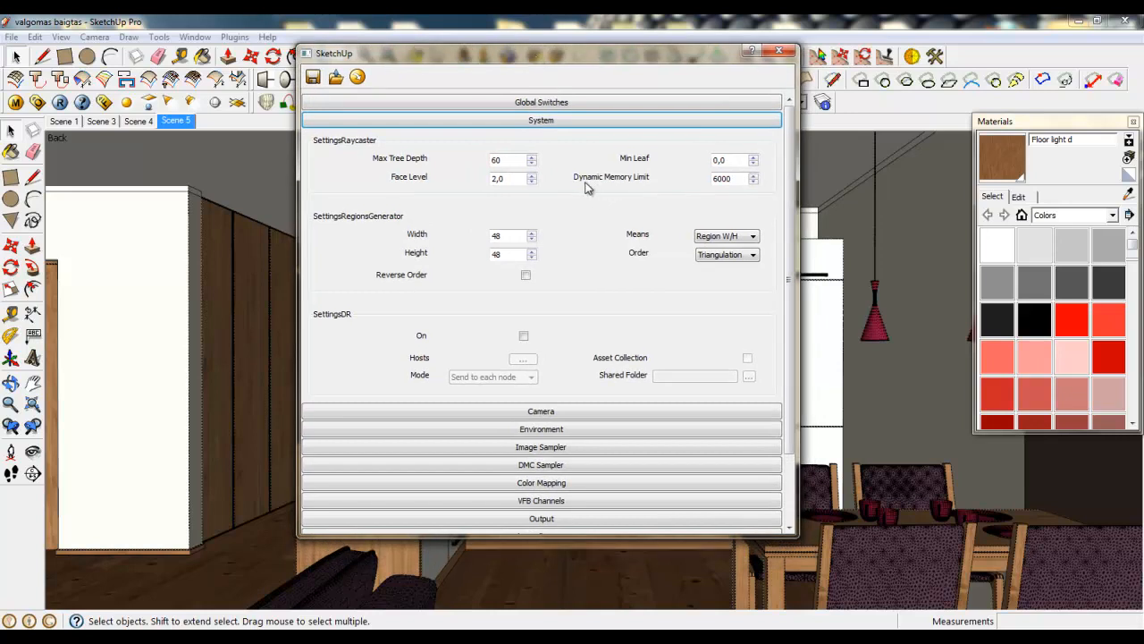
{"action": "double_click", "coordinate": [729, 179]}
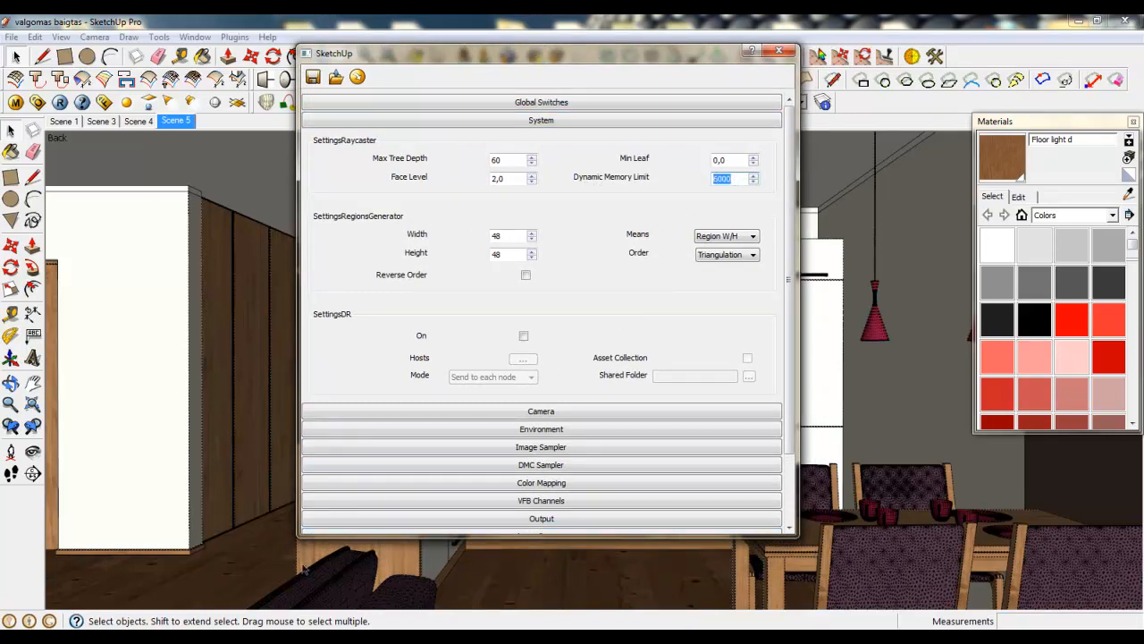
{"action": "left_click", "coordinate": [349, 636]}
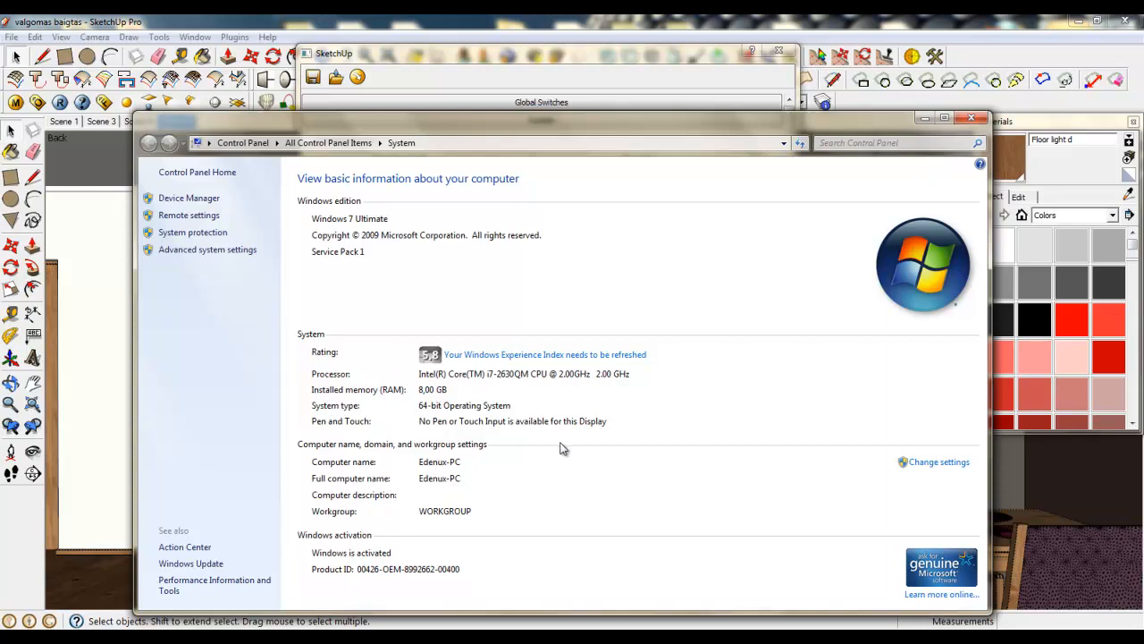
{"action": "left_click", "coordinate": [971, 117]}
{"action": "left_click_drag", "start_coordinate": [744, 179], "coordinate": [702, 183]}
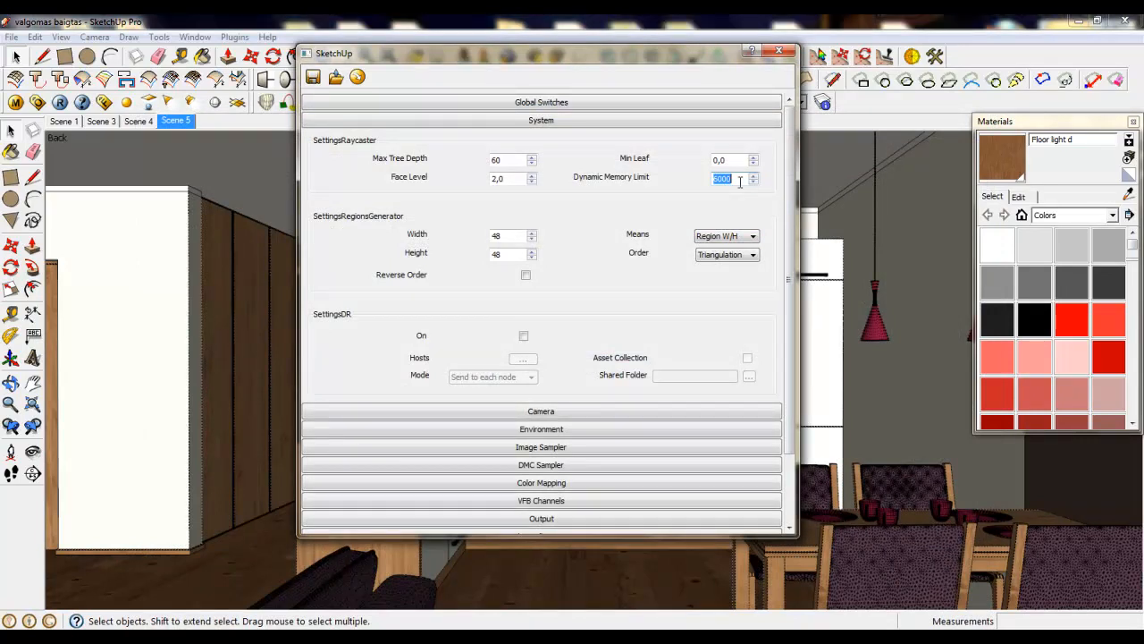
{"action": "left_click_drag", "start_coordinate": [584, 54], "coordinate": [589, 49]}
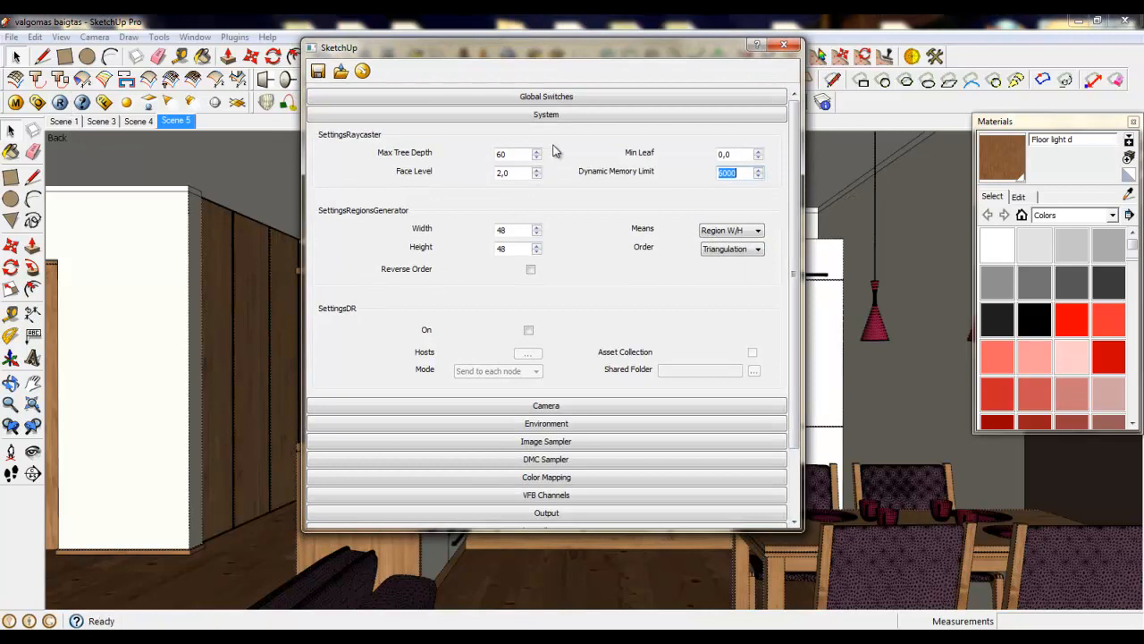
{"action": "left_click", "coordinate": [552, 114]}
{"action": "left_click", "coordinate": [552, 133]}
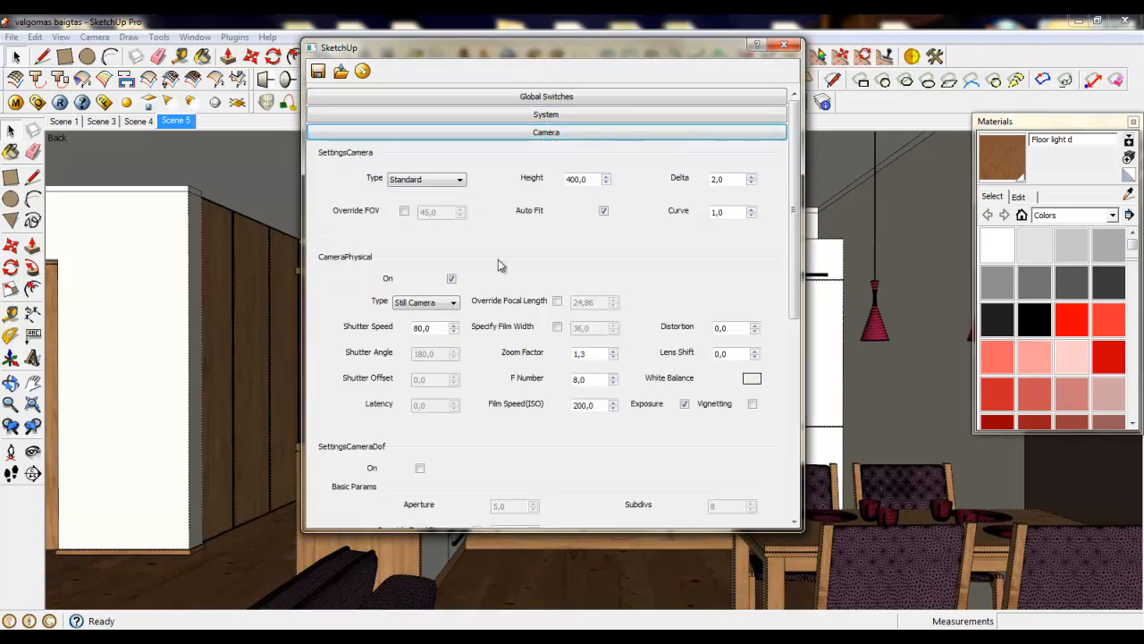
{"action": "left_click", "coordinate": [553, 132]}
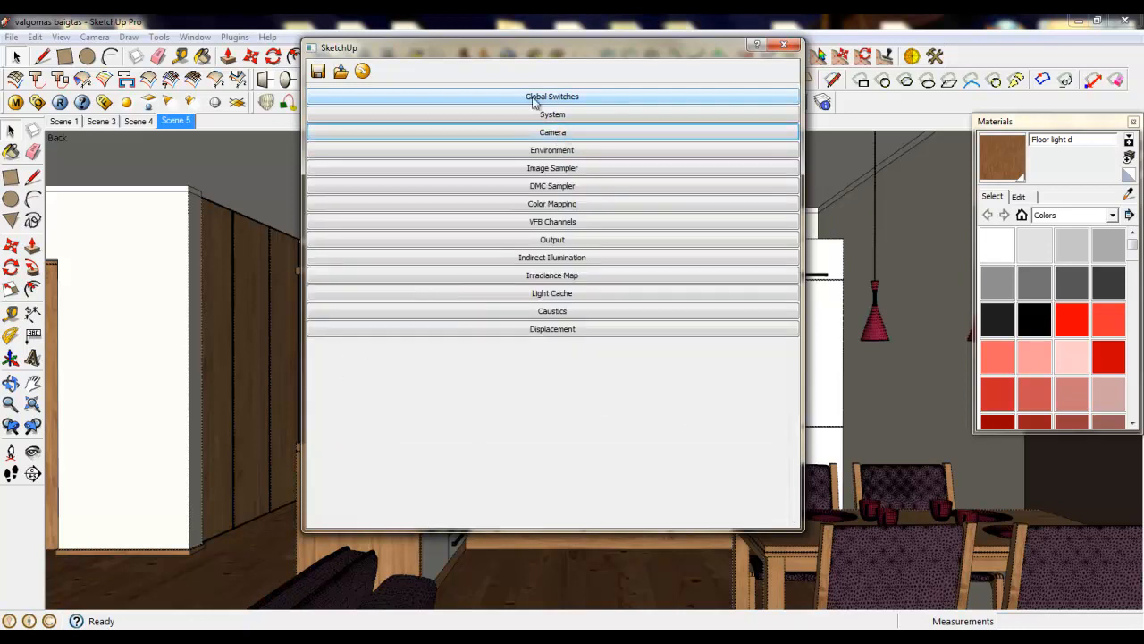
Step: Set the sunlight shadow subdivs to 36 in the TexSky map of the environment's background color
{"action": "left_click", "coordinate": [561, 160]}
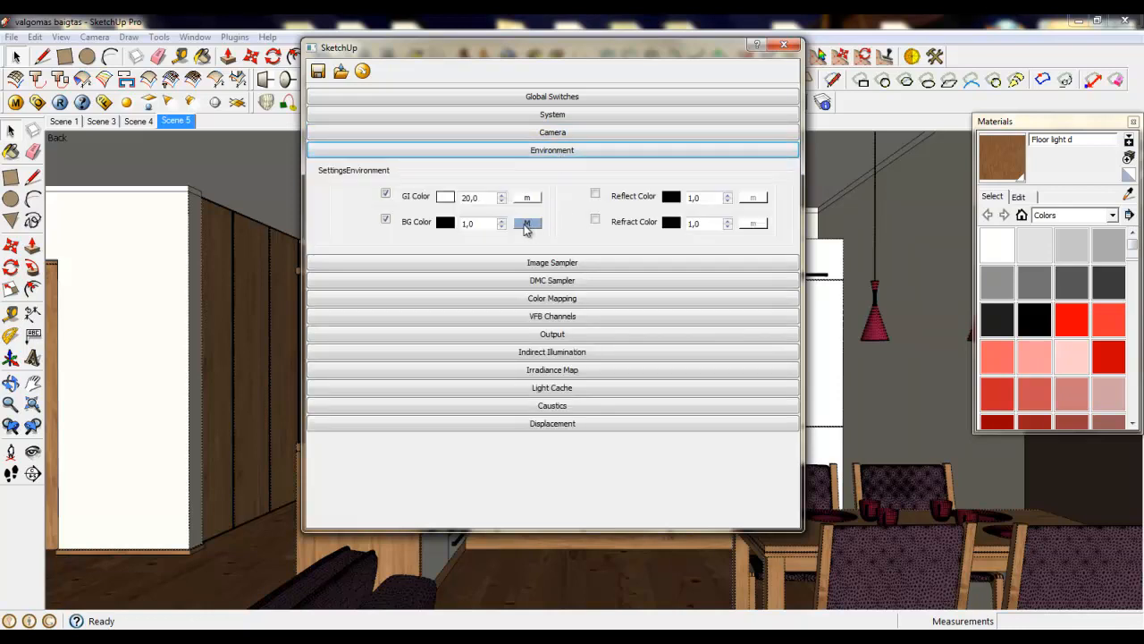
{"action": "left_click", "coordinate": [527, 223]}
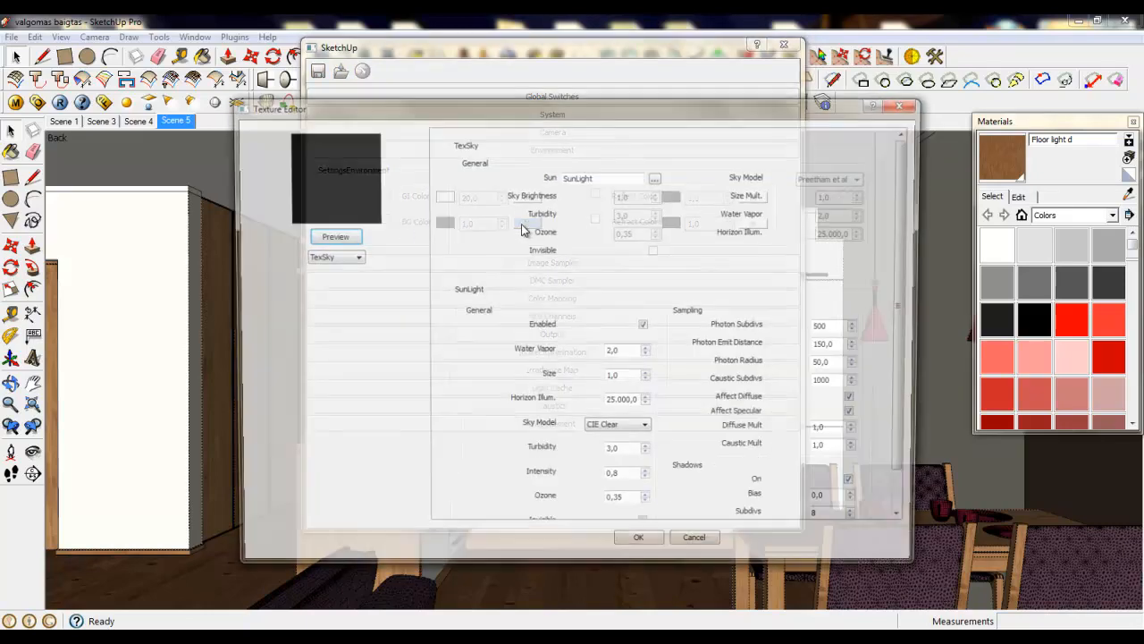
{"action": "double_click", "coordinate": [815, 520]}
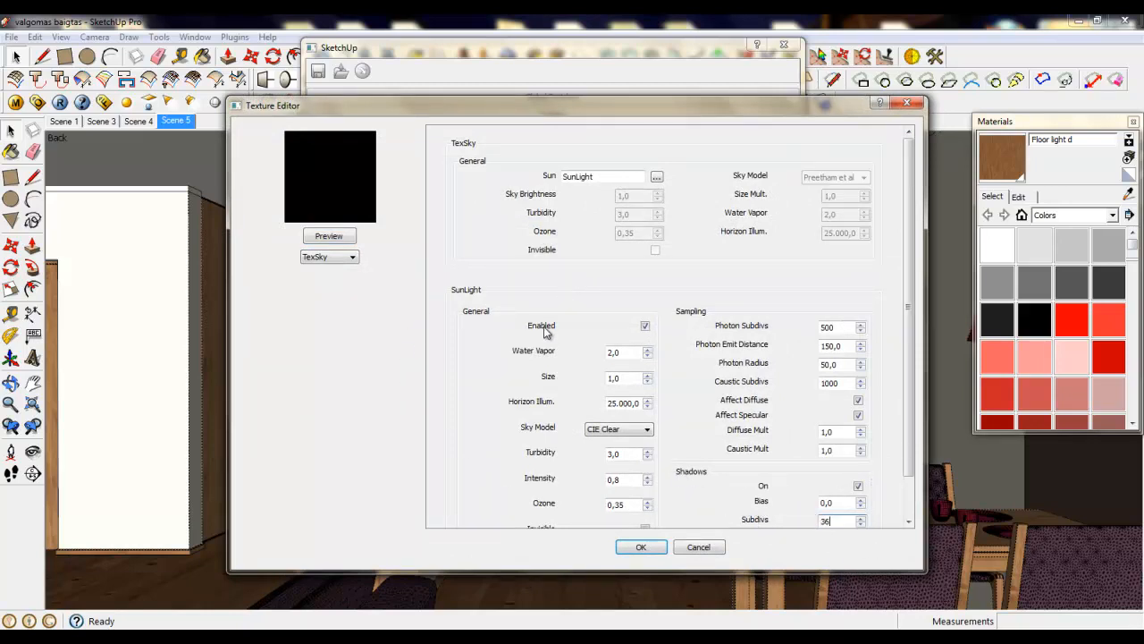
{"action": "left_click", "coordinate": [657, 547]}
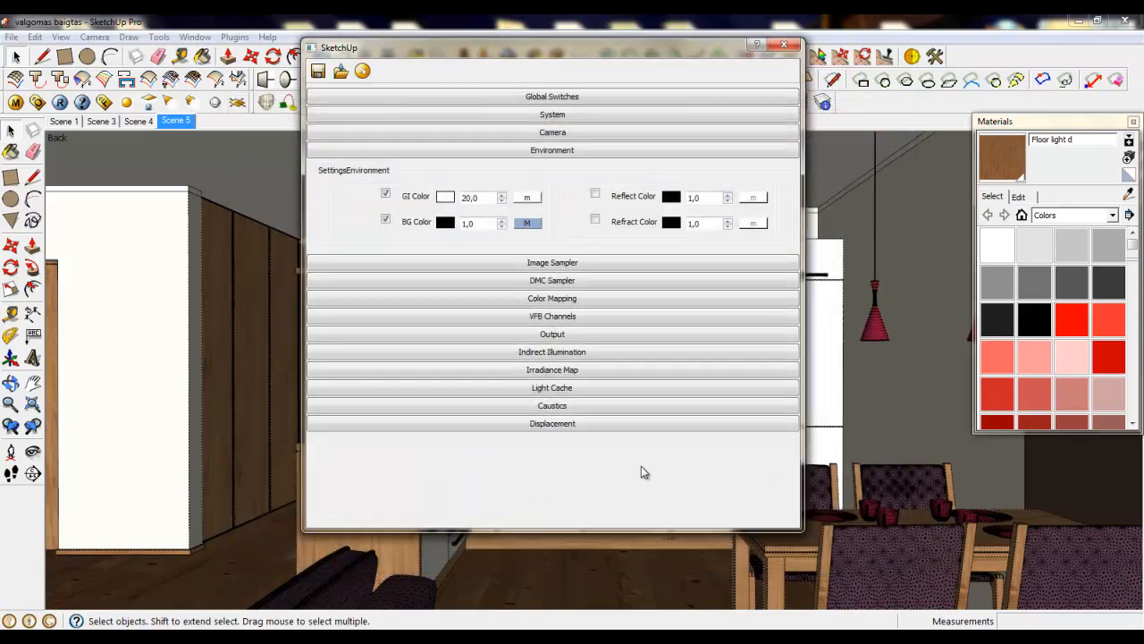
{"action": "left_click", "coordinate": [544, 153]}
Step: Configure the Adaptive DMC image sampler with a color threshold of 0,001 and max subdivs of 12
{"action": "left_click", "coordinate": [545, 167]}
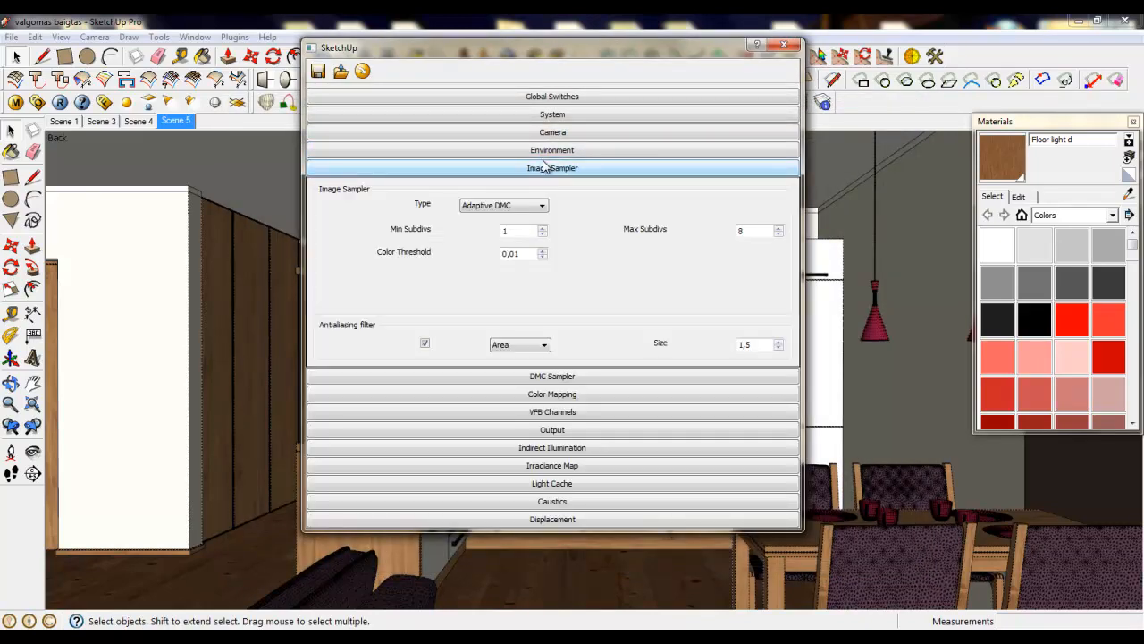
{"action": "left_click", "coordinate": [533, 207]}
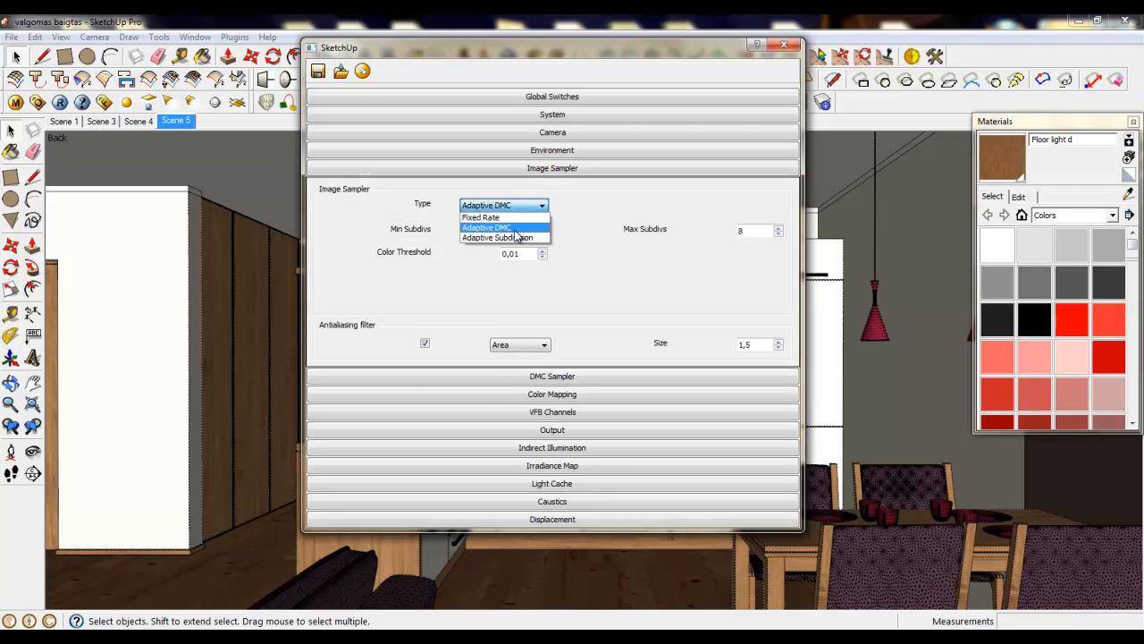
{"action": "left_click", "coordinate": [481, 227]}
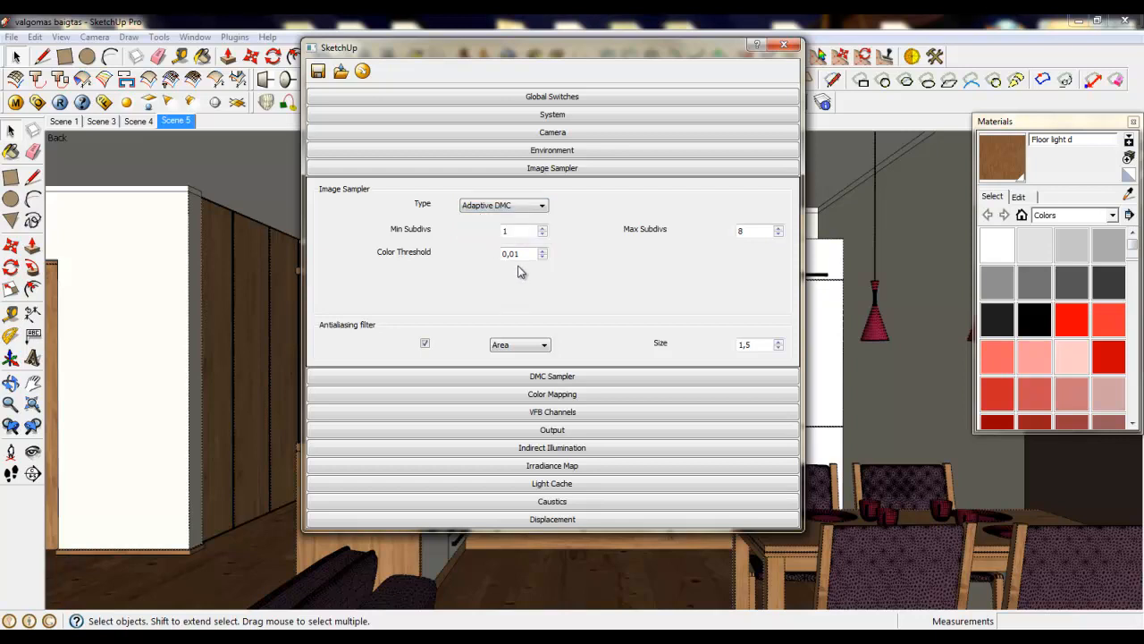
{"action": "mouse_move", "coordinate": [528, 254]}
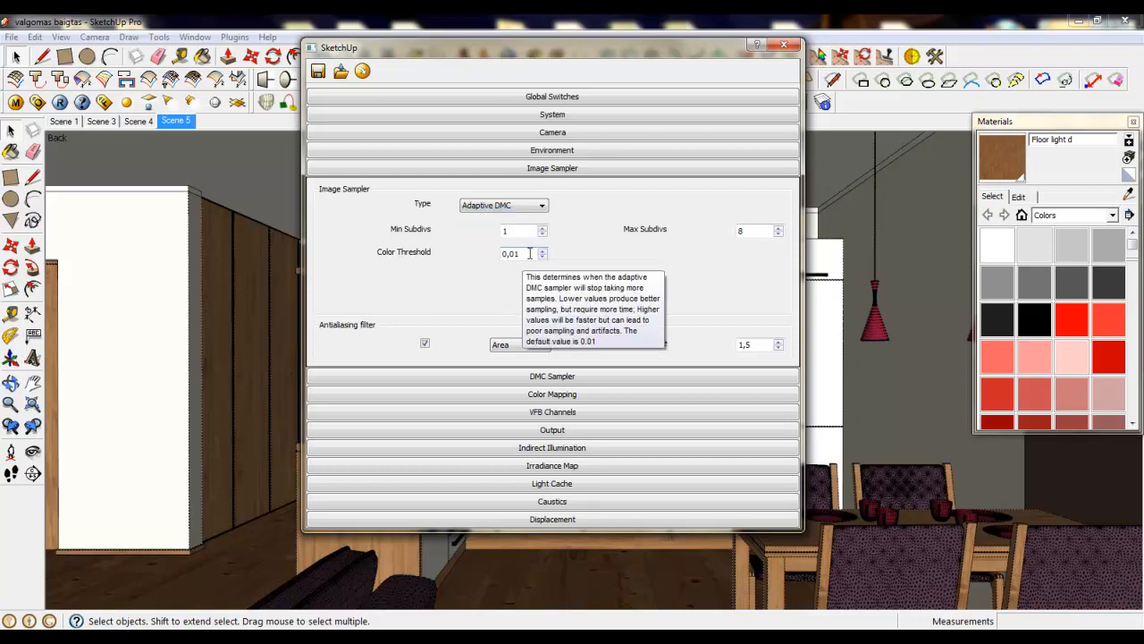
{"action": "left_click", "coordinate": [529, 254]}
{"action": "key", "text": "BackSpace"}
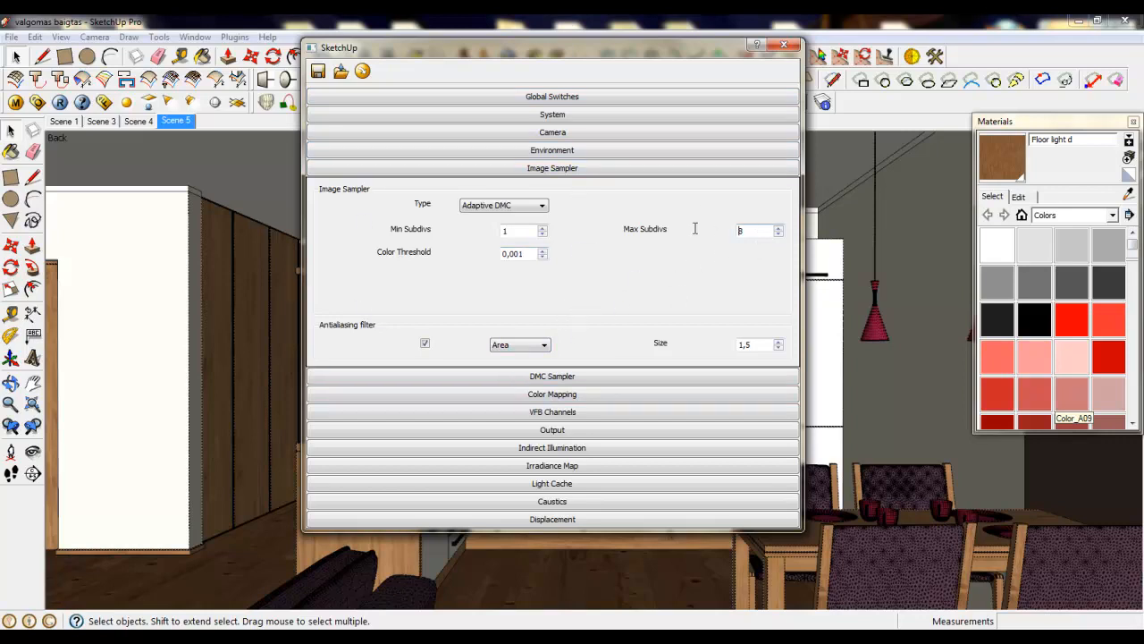
{"action": "type", "text": "12"}
{"action": "left_click", "coordinate": [655, 254]}
{"action": "left_click", "coordinate": [564, 170]}
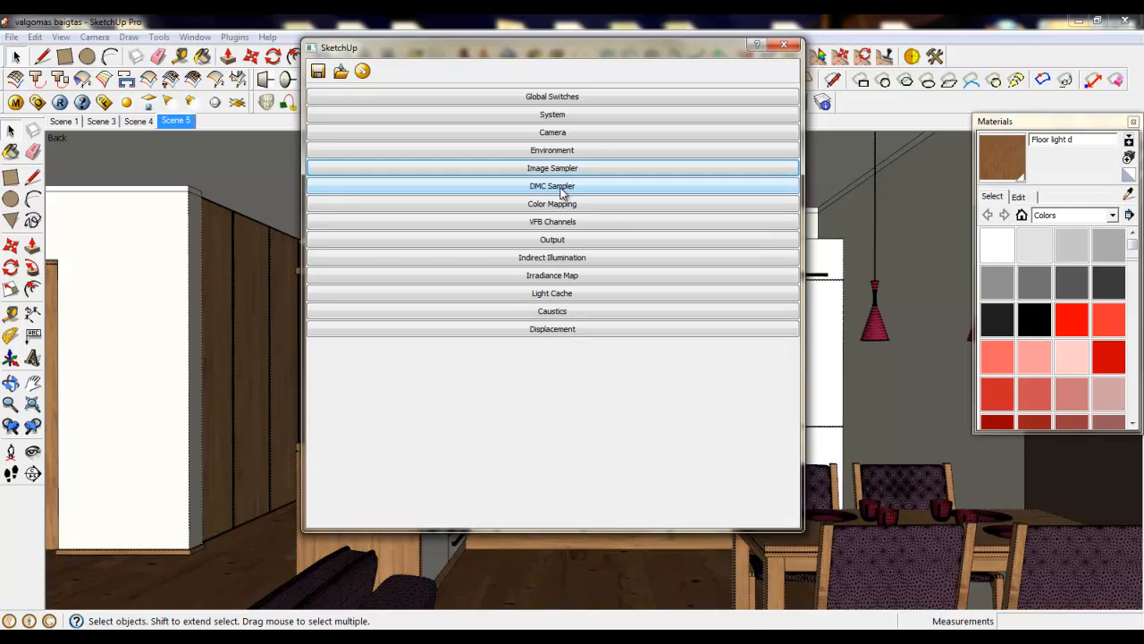
Step: Adjust the noise threshold and adaptive amount of the DMC Sampler
{"action": "left_click", "coordinate": [561, 188]}
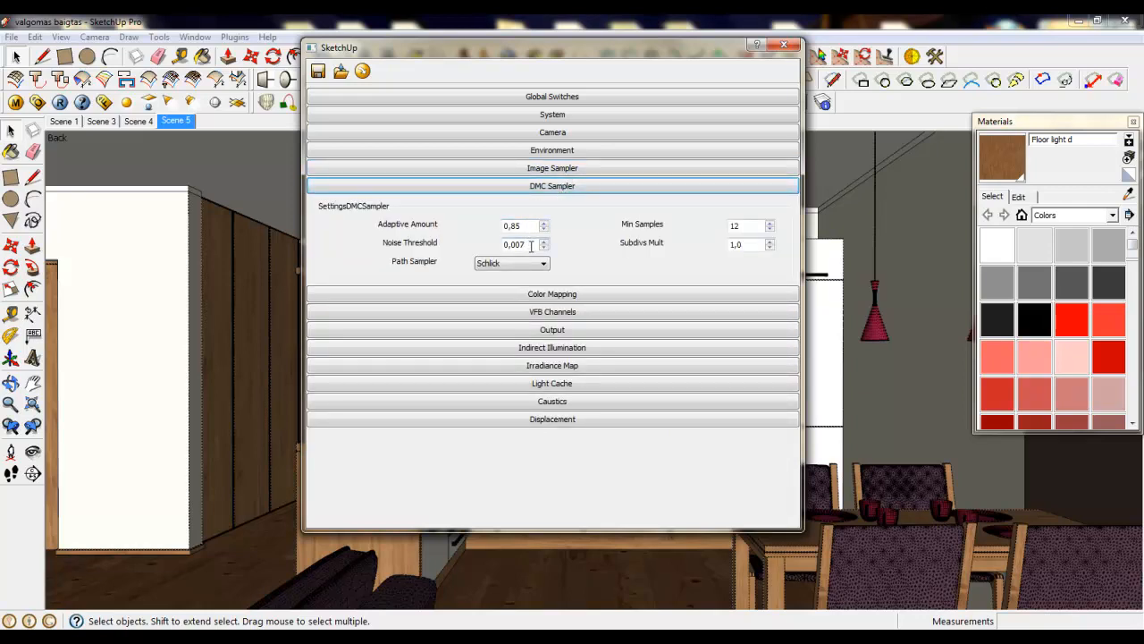
{"action": "left_click_drag", "start_coordinate": [572, 51], "coordinate": [584, 43]}
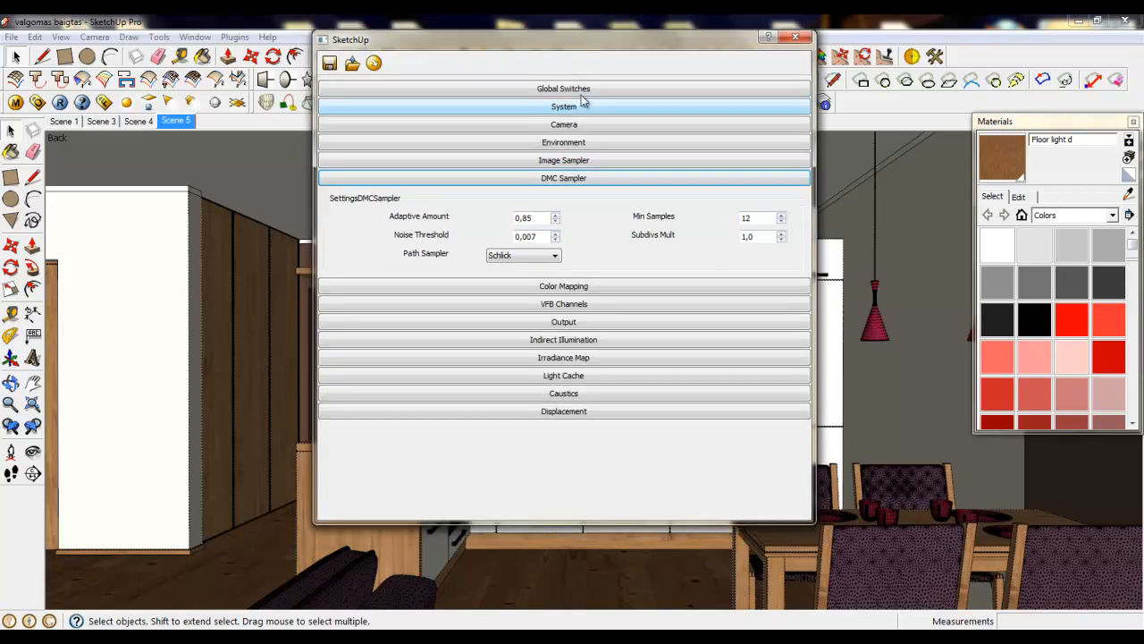
{"action": "left_click", "coordinate": [532, 236]}
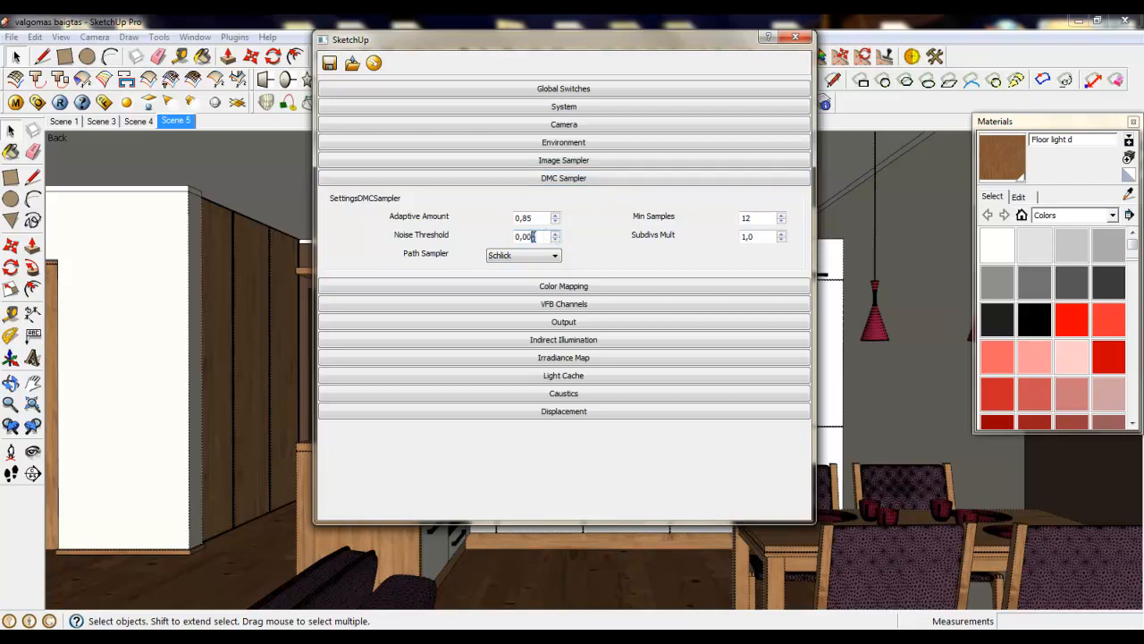
{"action": "left_click", "coordinate": [554, 222]}
{"action": "key", "text": "Tab"}
{"action": "left_click", "coordinate": [562, 180]}
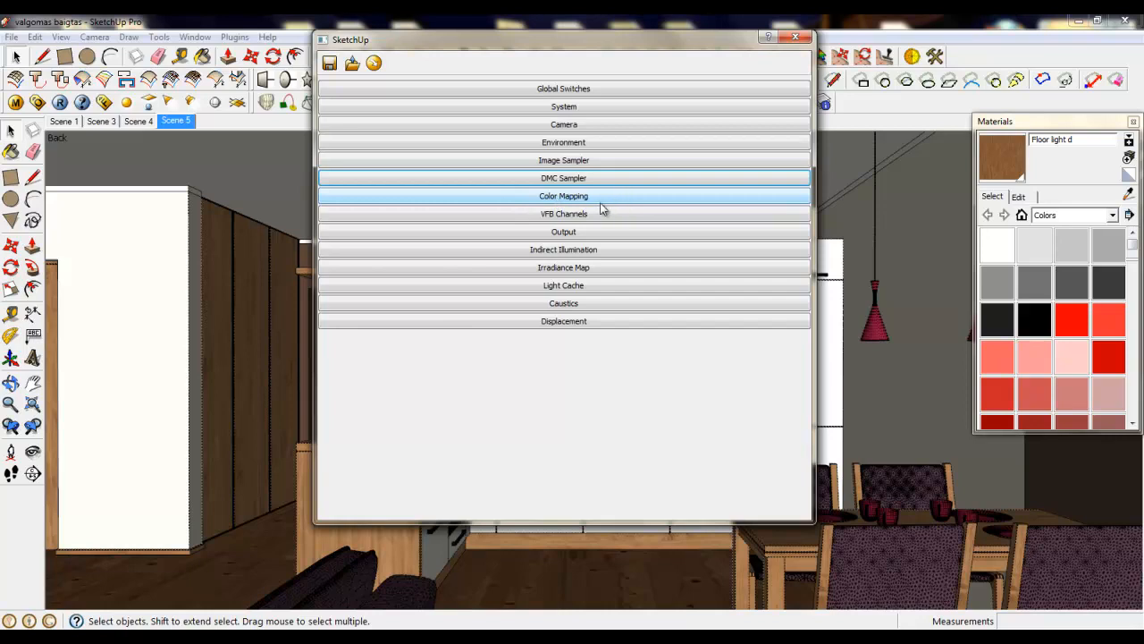
Step: Set the render output width to 2500 with the image aspect locked
{"action": "left_click", "coordinate": [525, 232]}
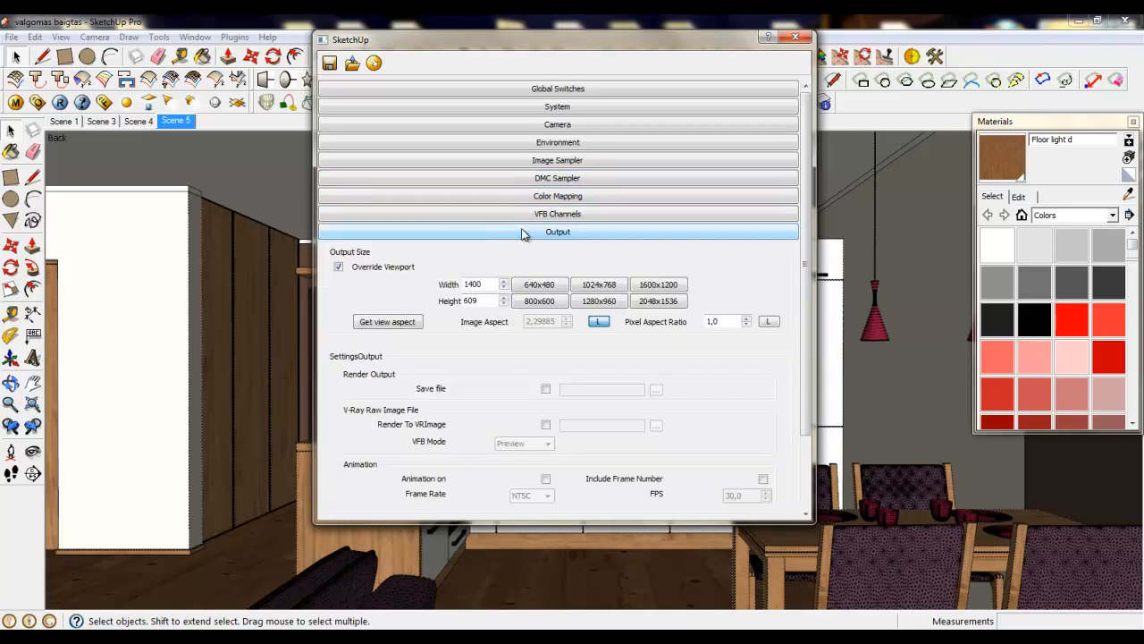
{"action": "double_click", "coordinate": [485, 285]}
{"action": "key", "text": "Tab"}
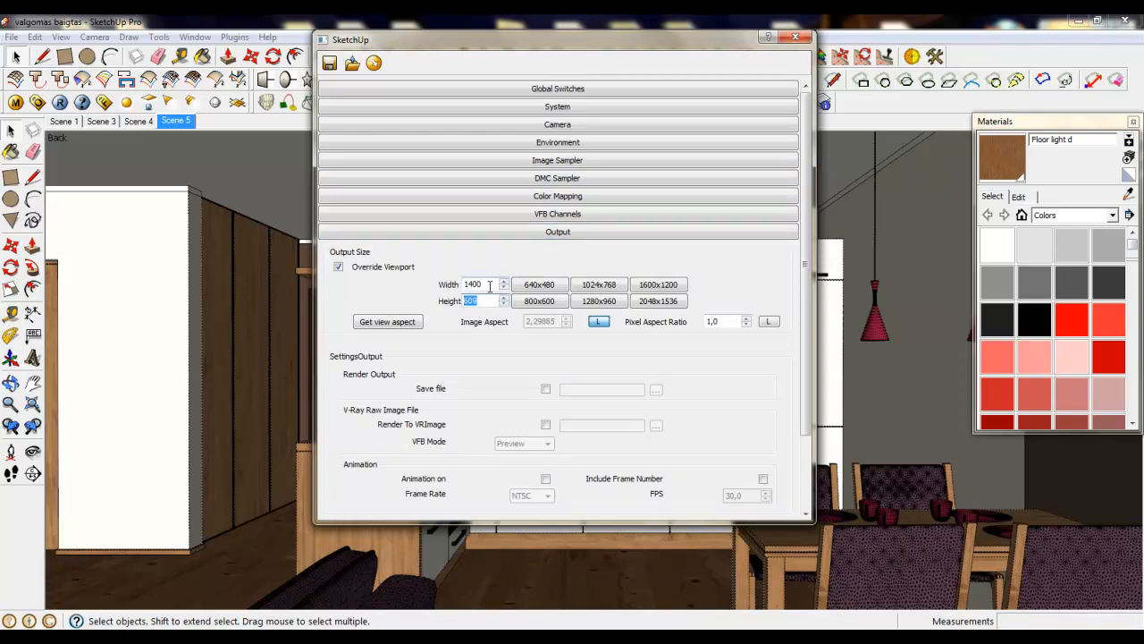
{"action": "key", "text": "shift+Tab"}
{"action": "type", "text": "2500"}
{"action": "key", "text": "Return"}
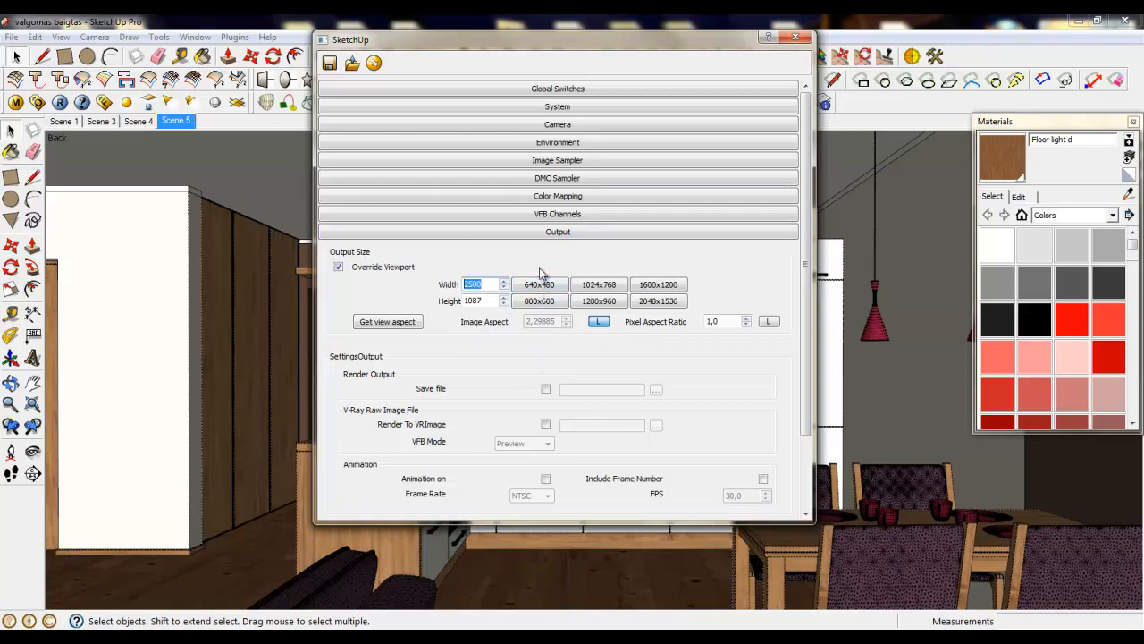
{"action": "left_click", "coordinate": [545, 233]}
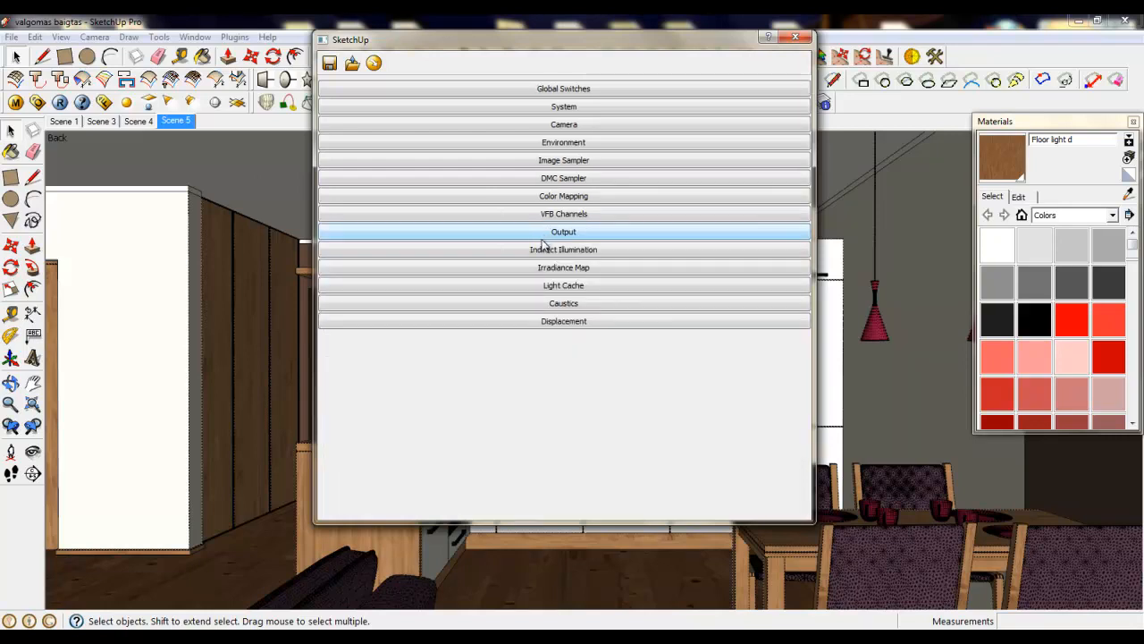
Step: Set the ambient occlusion subdivs to 22 in the Indirect Illumination settings
{"action": "left_click", "coordinate": [543, 252]}
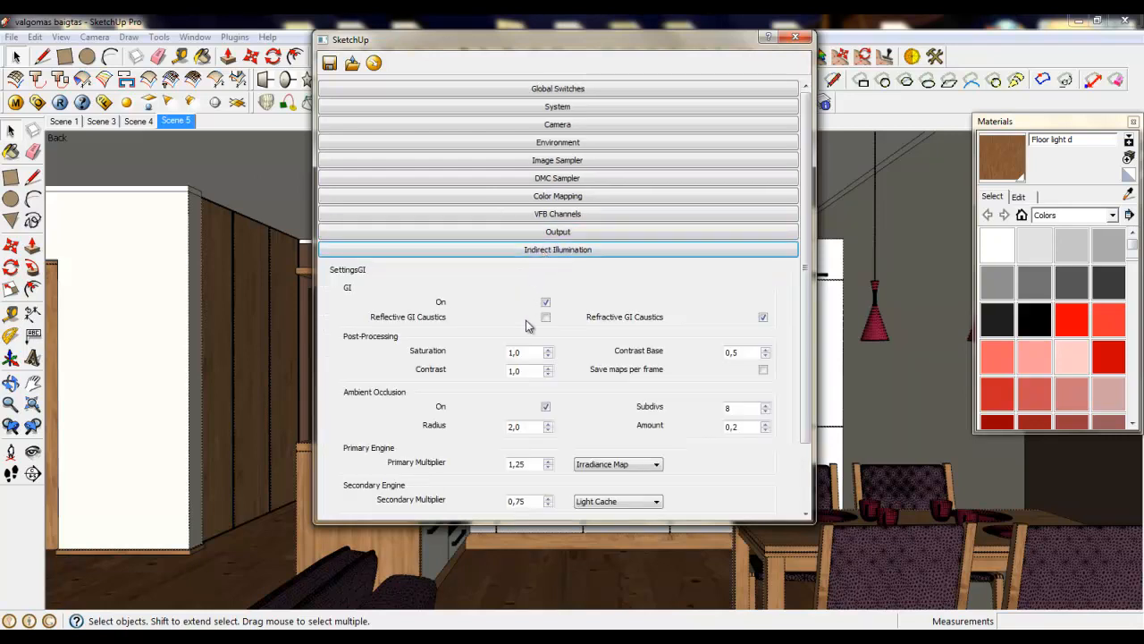
{"action": "left_click", "coordinate": [728, 408]}
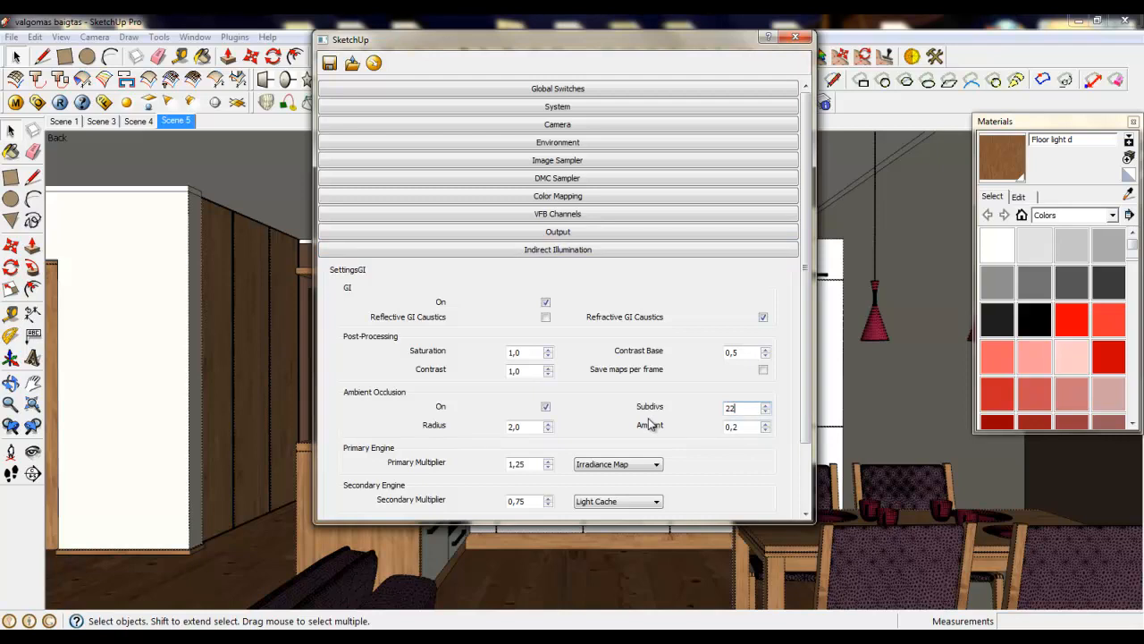
{"action": "left_click", "coordinate": [563, 250]}
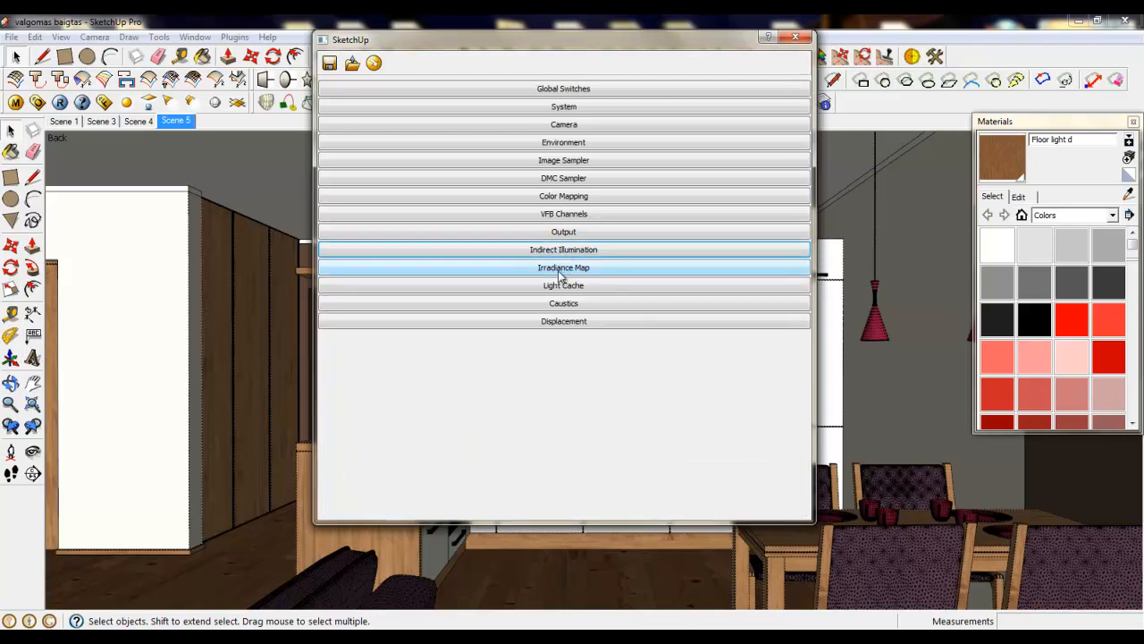
Step: Set the Irradiance Map samples to 30 and raise its max rate
{"action": "left_click", "coordinate": [558, 269]}
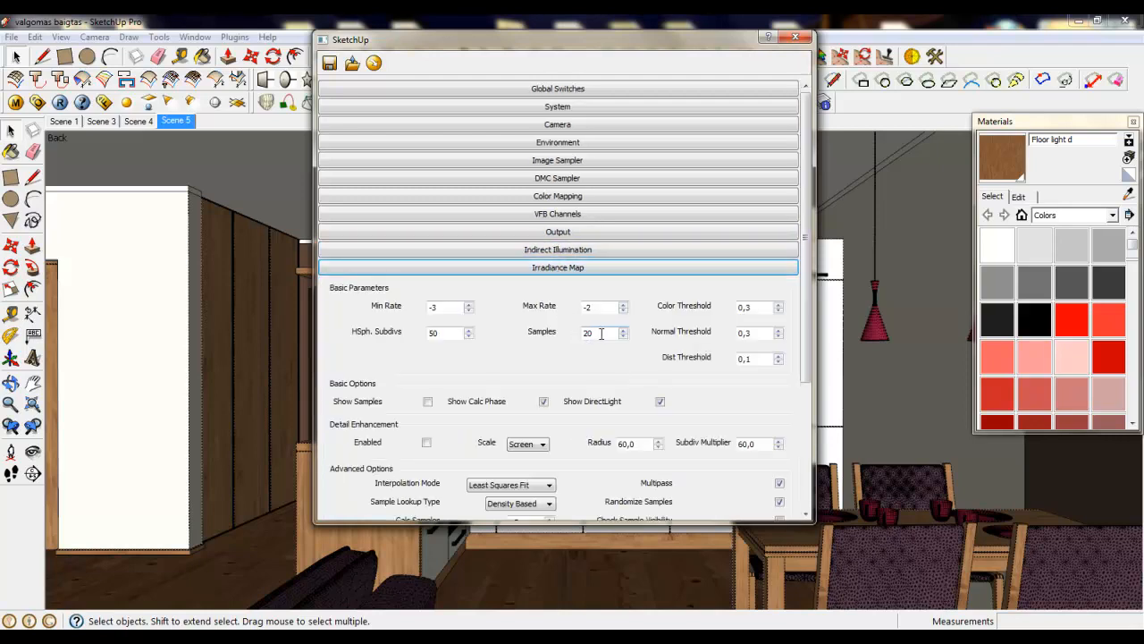
{"action": "left_click_drag", "start_coordinate": [605, 333], "coordinate": [547, 326]}
{"action": "type", "text": "30"}
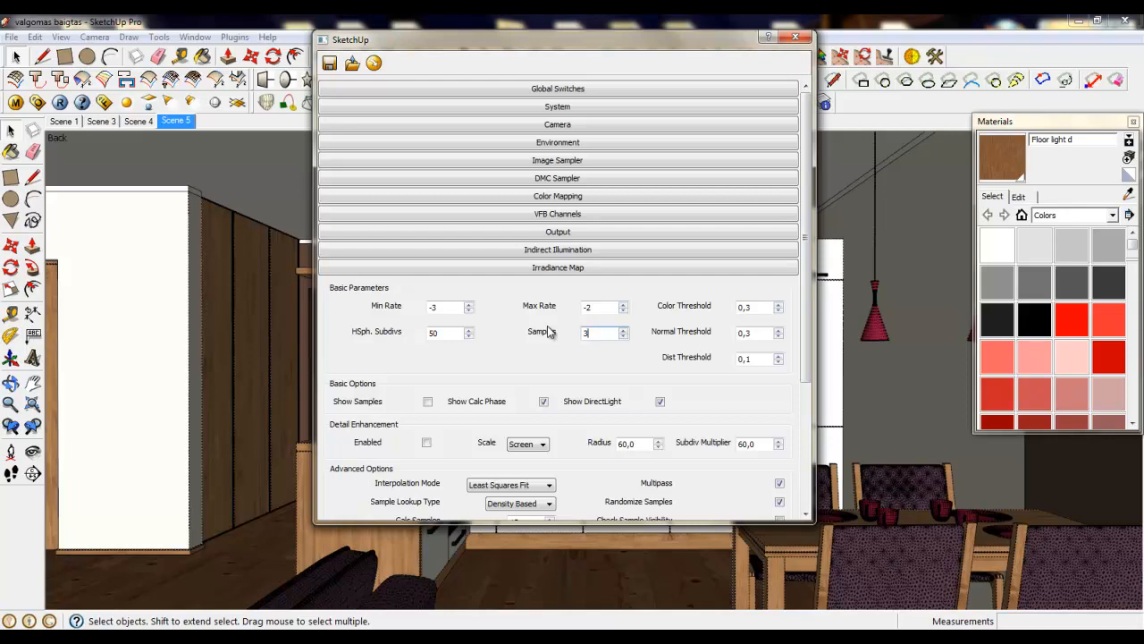
{"action": "left_click", "coordinate": [623, 303]}
{"action": "left_click", "coordinate": [564, 304]}
{"action": "left_click", "coordinate": [564, 270]}
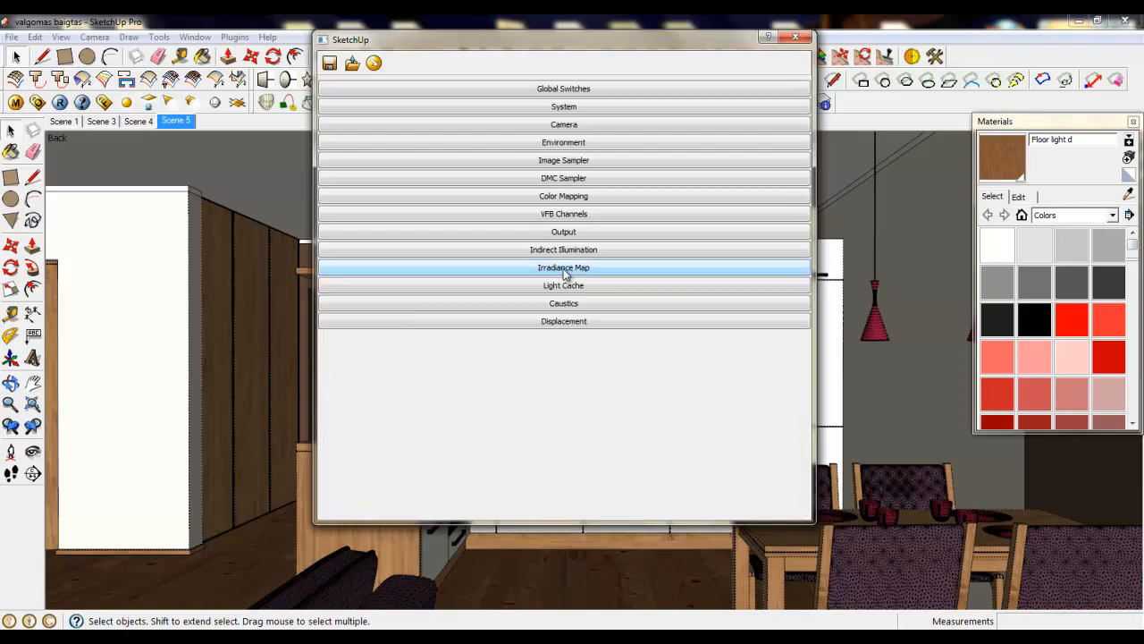
Step: Set the Light Cache calculation subdivs to 18 and close the render options
{"action": "left_click", "coordinate": [564, 285]}
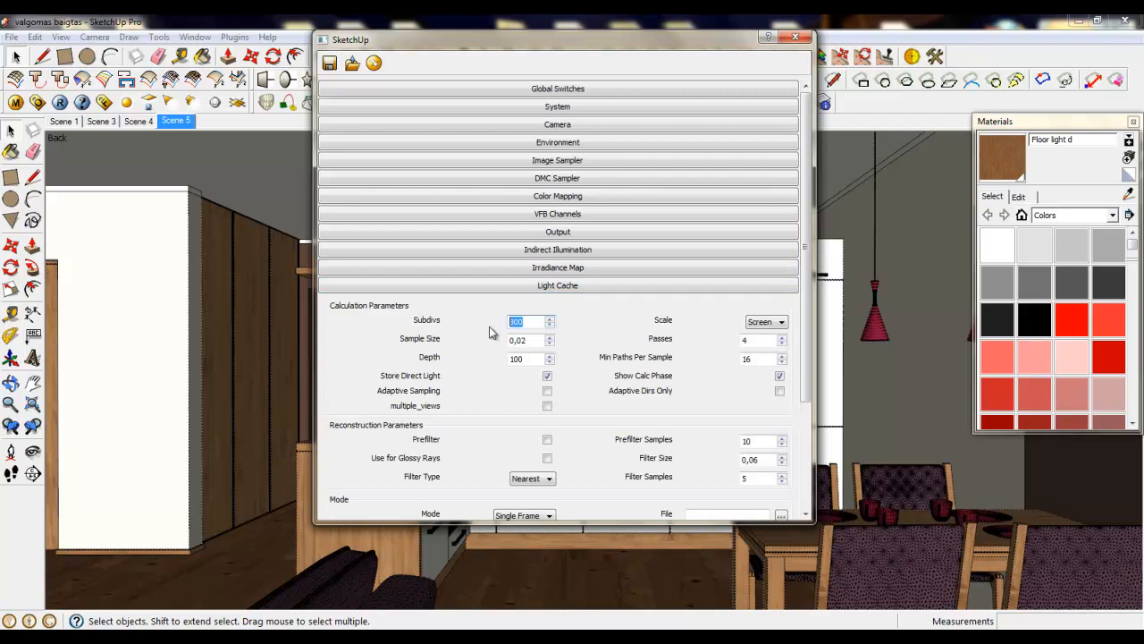
{"action": "type", "text": "18"}
{"action": "key", "text": "Return"}
{"action": "left_click", "coordinate": [547, 287]}
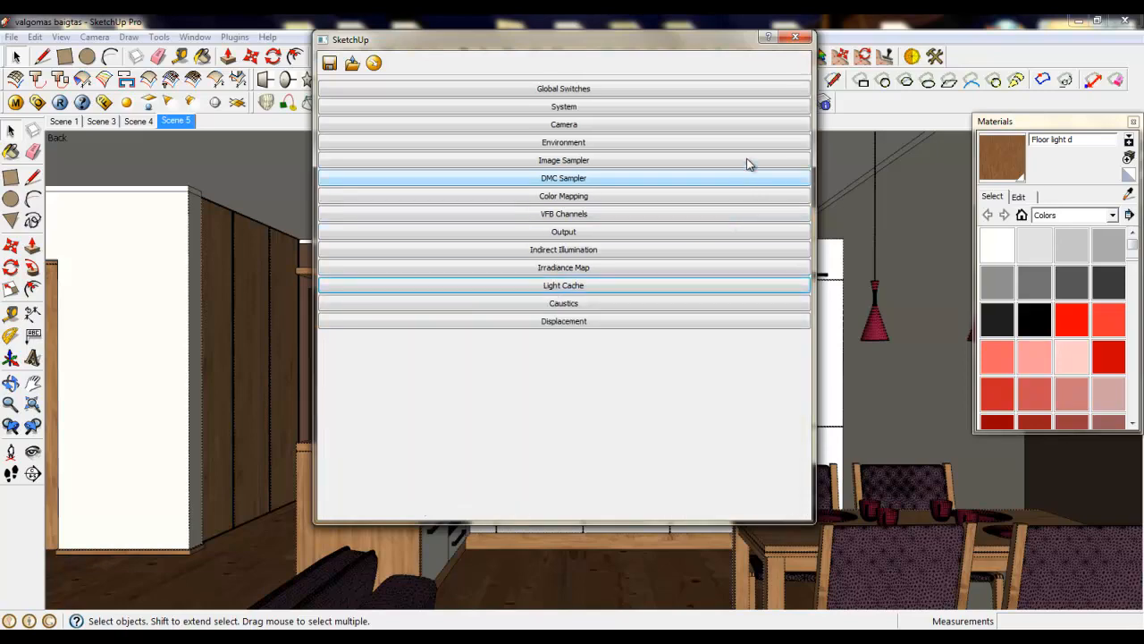
{"action": "left_click", "coordinate": [796, 37]}
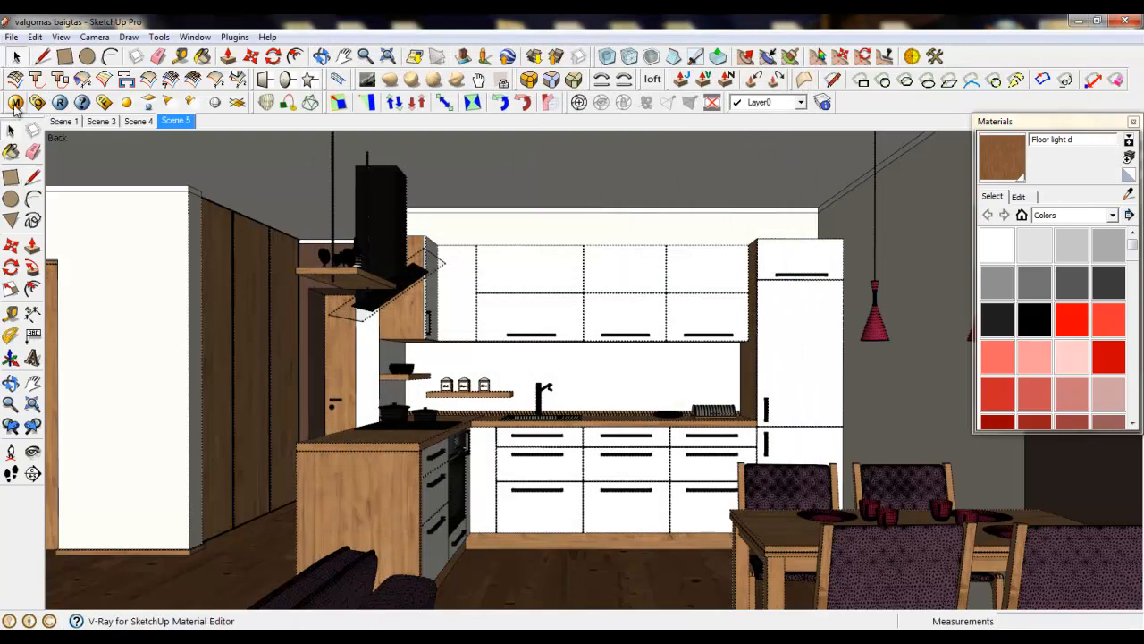
Step: Open the V-Ray material editor and set the reflection subdivs of LeavesTropical0216_1_SDIFFUSE to 22
{"action": "left_click", "coordinate": [15, 102]}
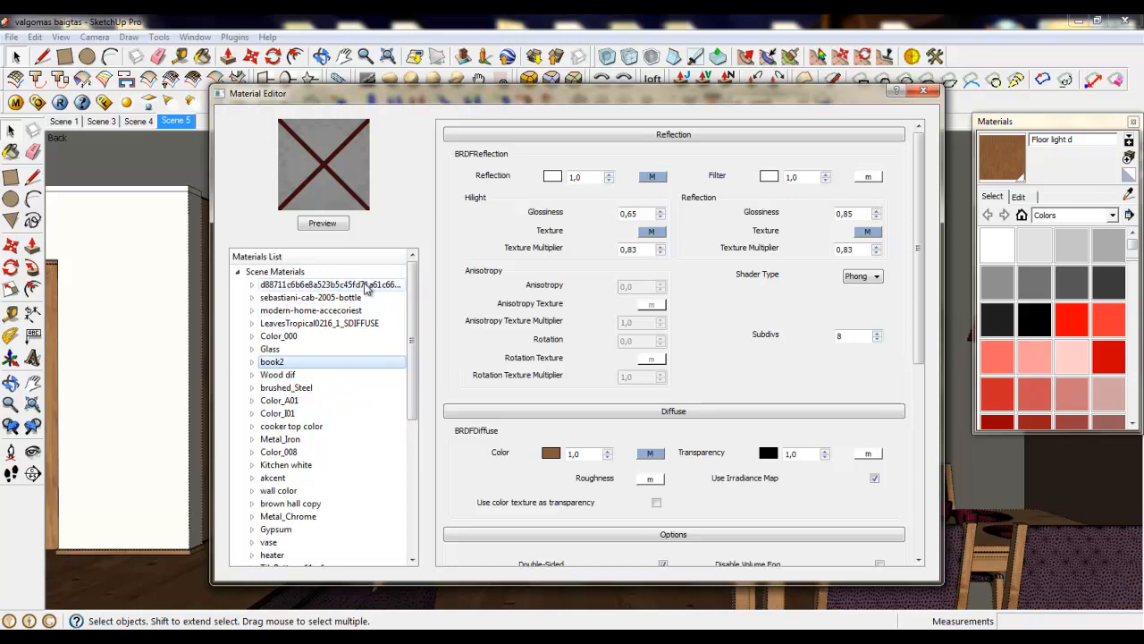
{"action": "left_click", "coordinate": [358, 323]}
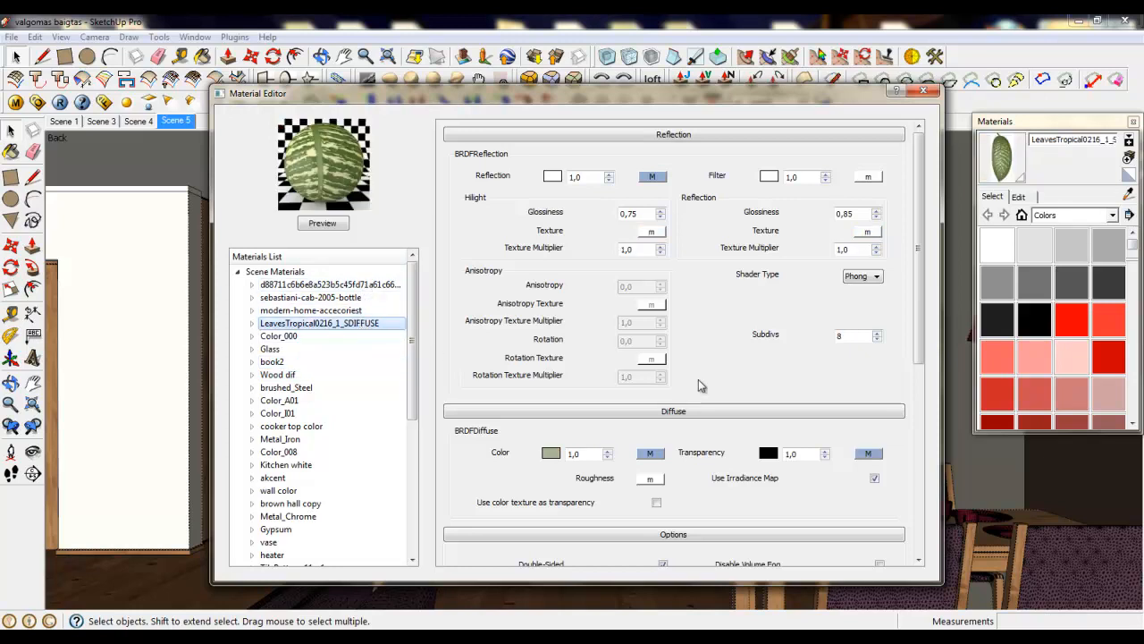
{"action": "double_click", "coordinate": [844, 336]}
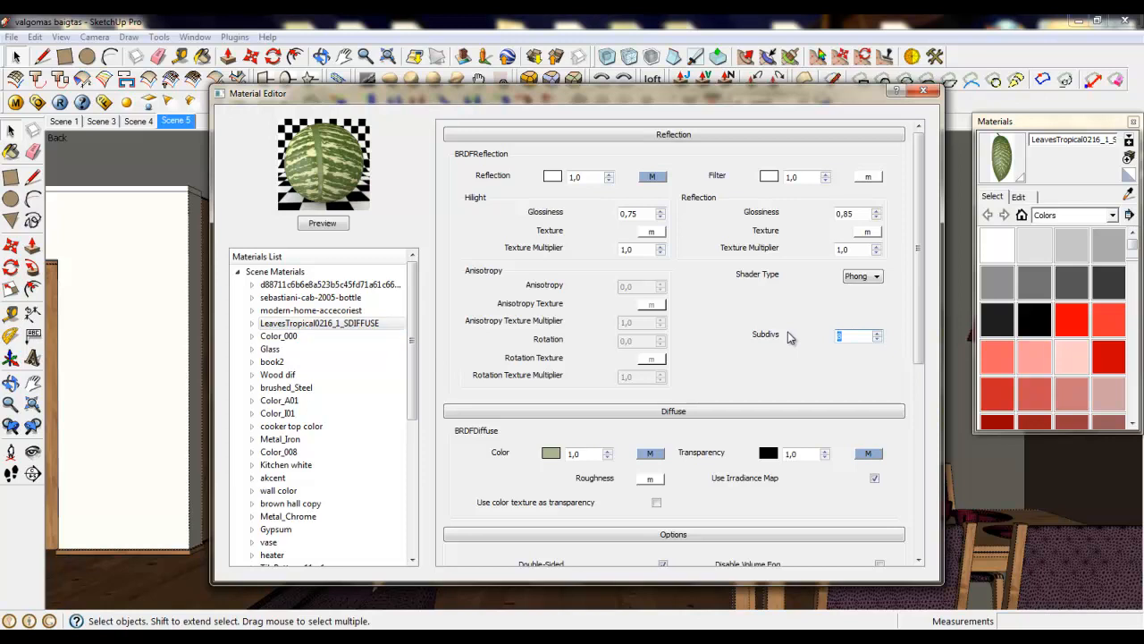
{"action": "type", "text": "22"}
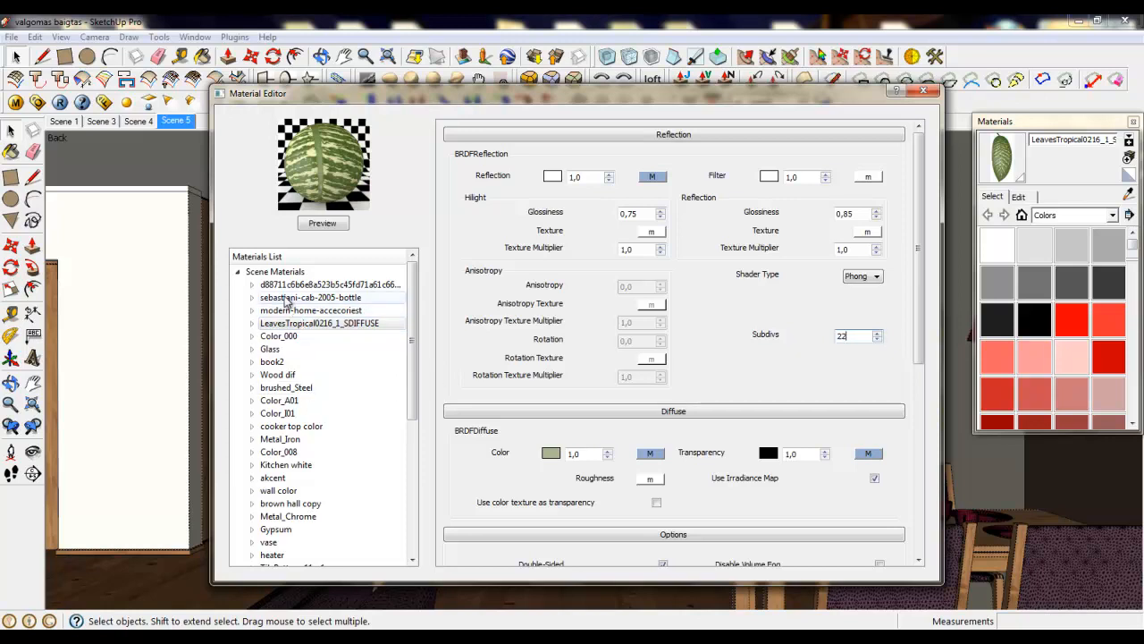
Step: Set the reflection subdivs of the Wood dif material to 36 and of the book2 material to 22
{"action": "left_click", "coordinate": [282, 286]}
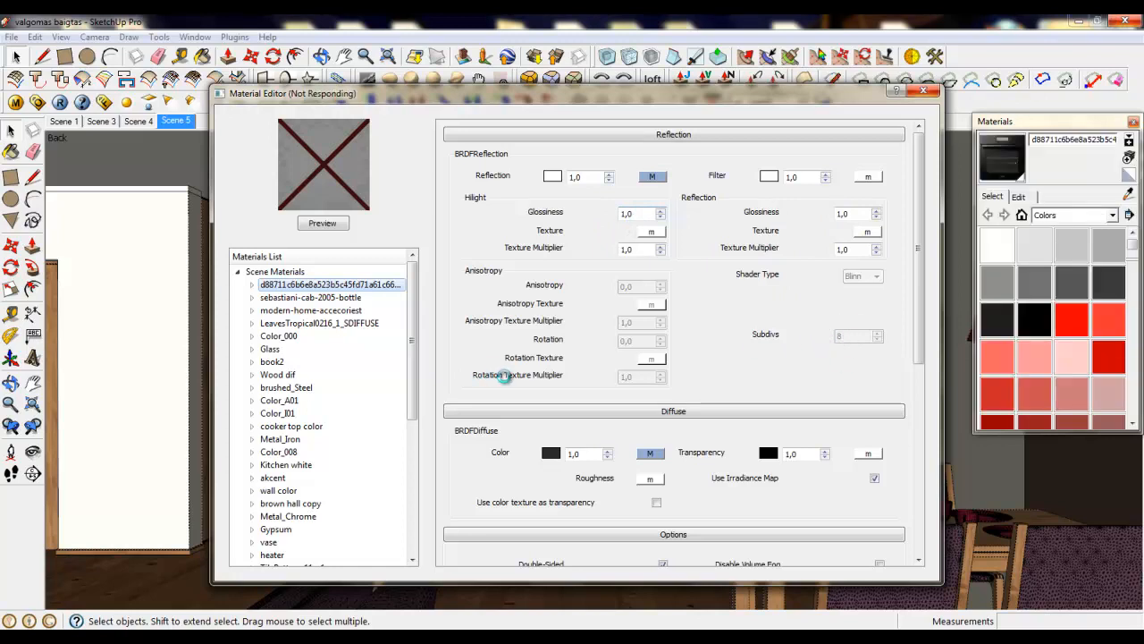
{"action": "left_click", "coordinate": [295, 375]}
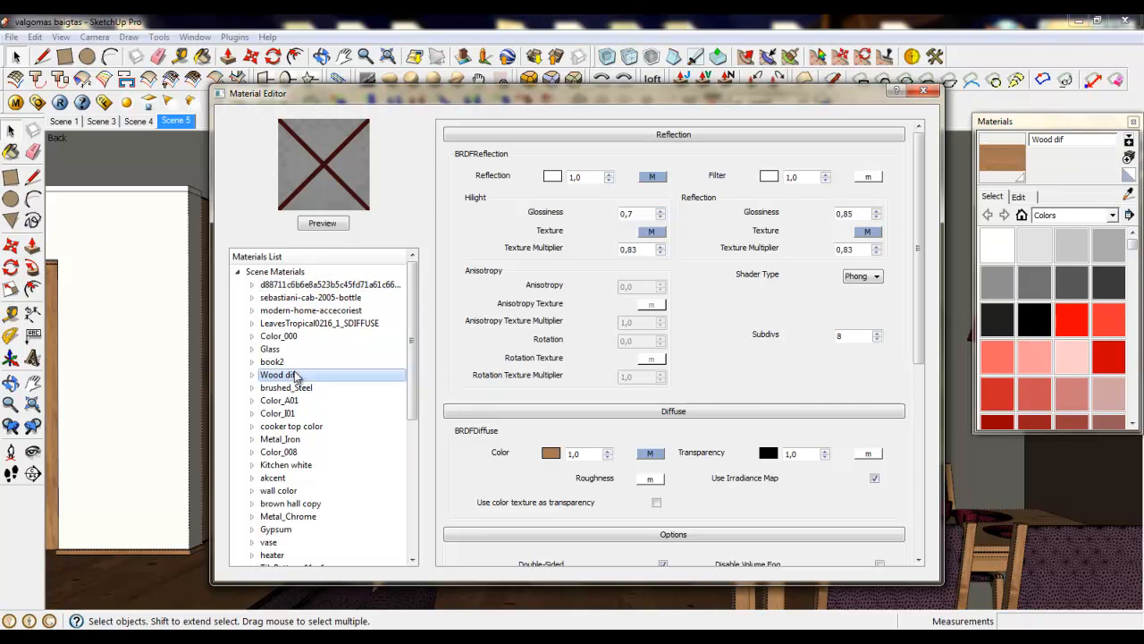
{"action": "double_click", "coordinate": [849, 336]}
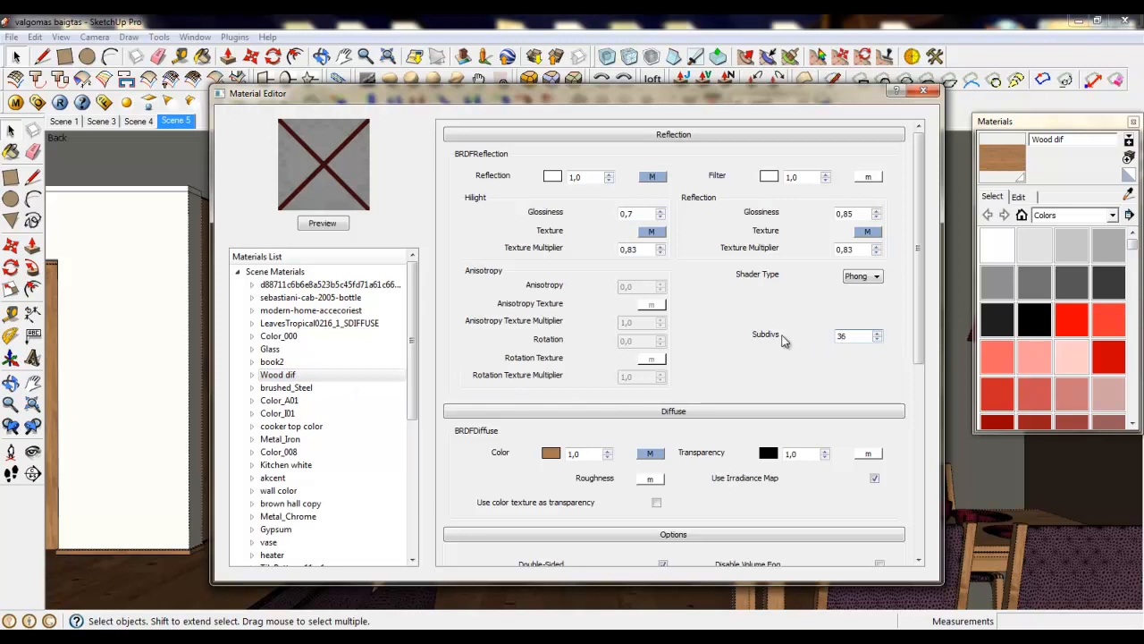
{"action": "left_click", "coordinate": [288, 362]}
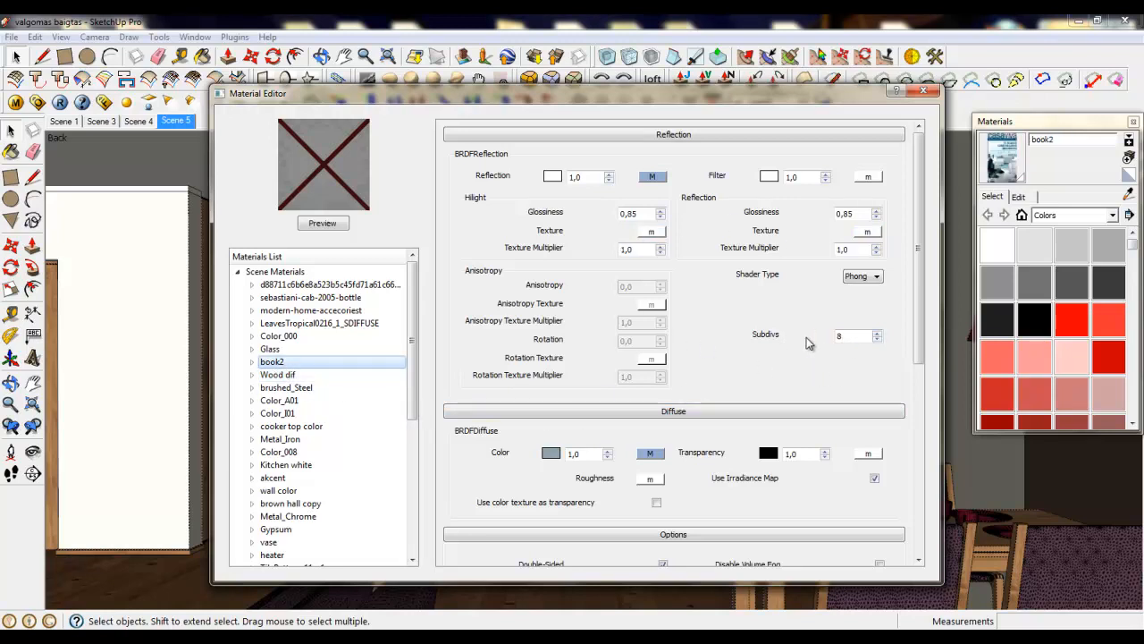
{"action": "double_click", "coordinate": [846, 335]}
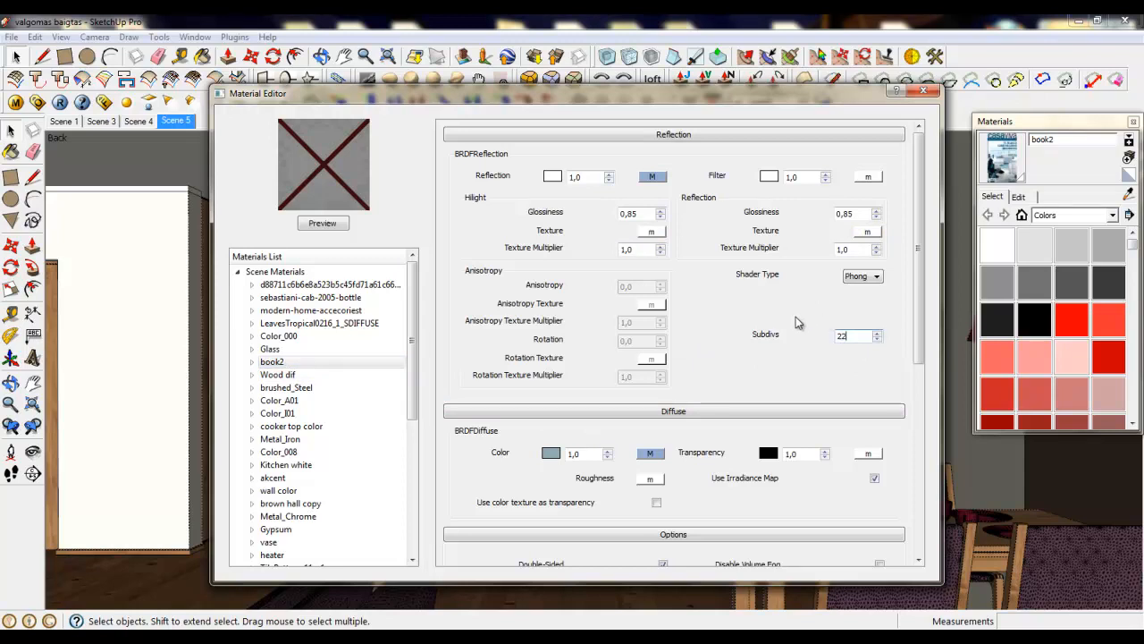
{"action": "type", "text": "22"}
Step: Review the brushed_Steel subdivs and set the reflection subdivs of the cooker top color material to 36
{"action": "left_click", "coordinate": [286, 387]}
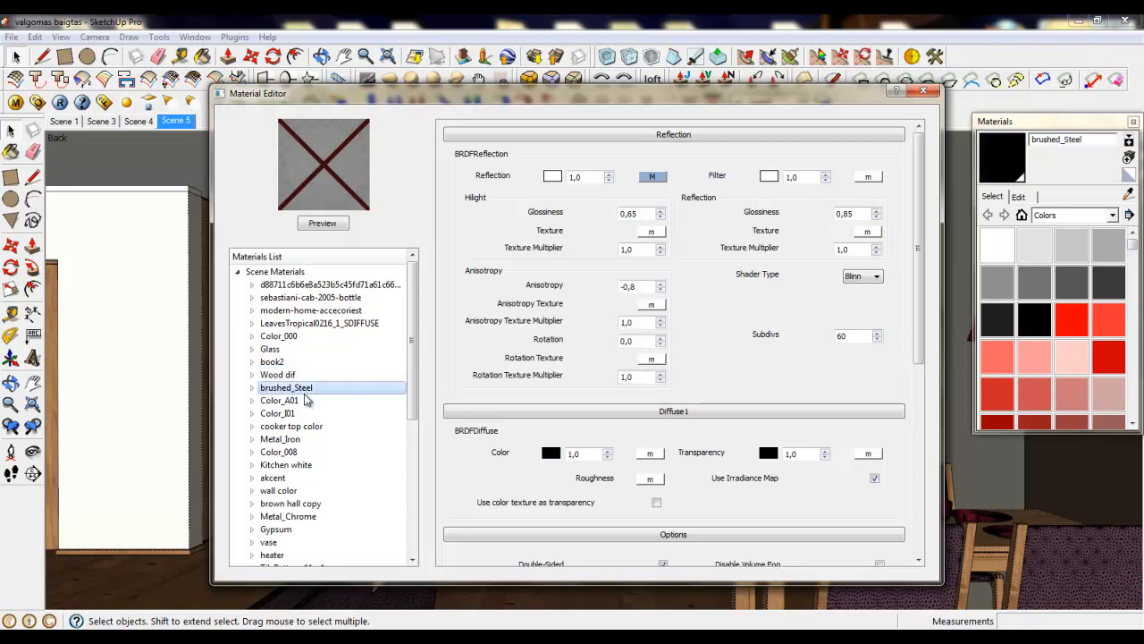
{"action": "double_click", "coordinate": [849, 336]}
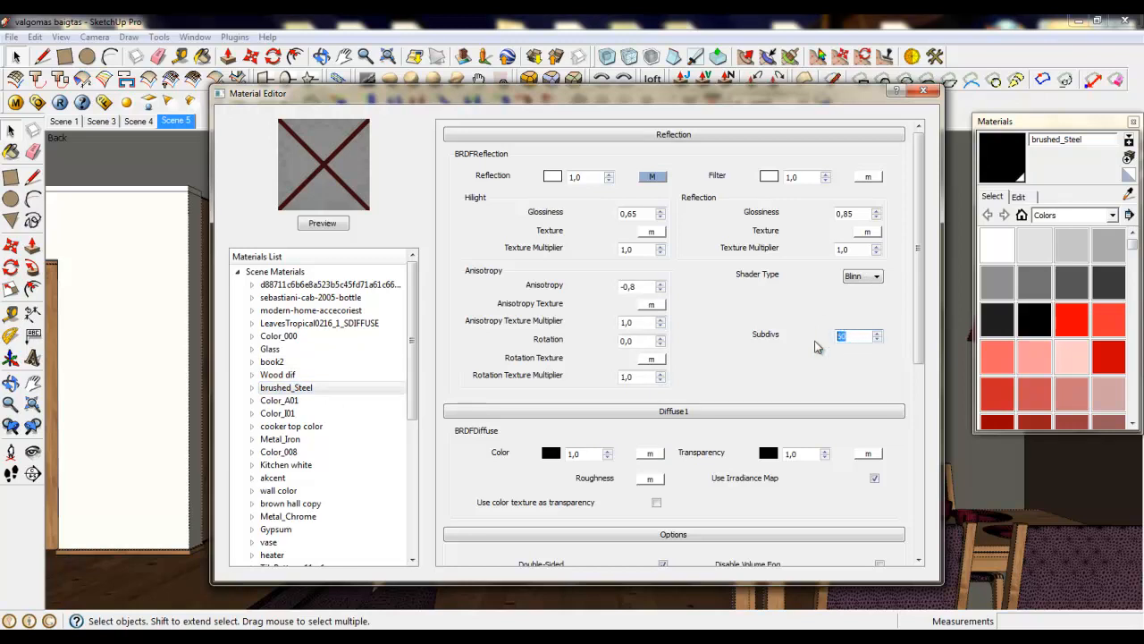
{"action": "left_click", "coordinate": [275, 428]}
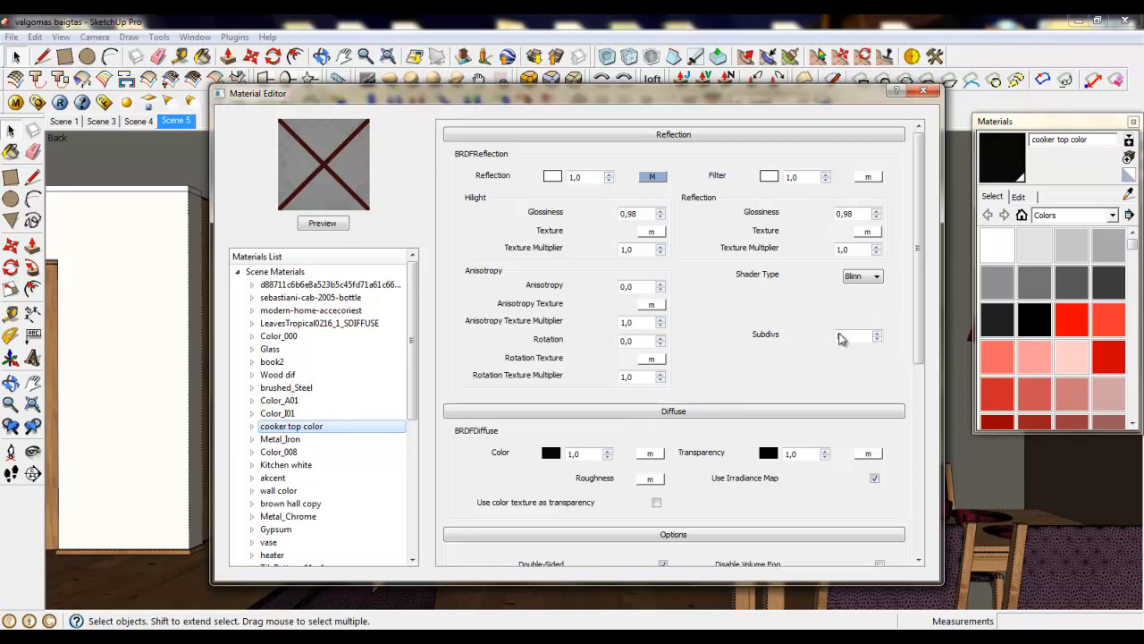
{"action": "left_click_drag", "start_coordinate": [844, 336], "coordinate": [809, 334]}
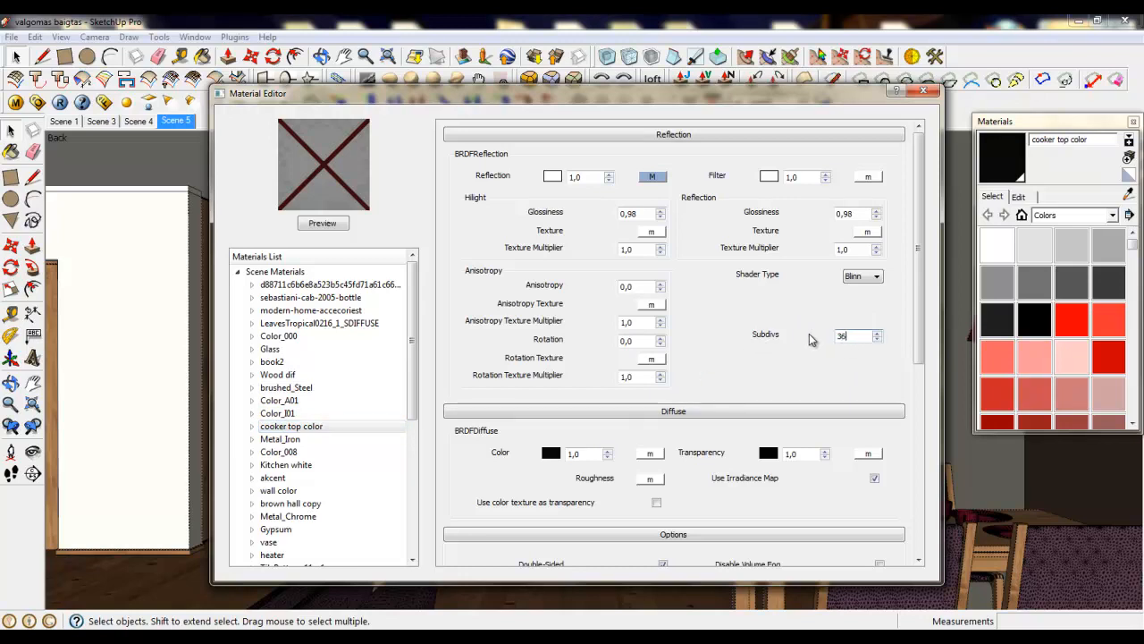
Step: Set the reflection subdivs of both the Metal_Iron and Kitchen white materials to 36
{"action": "left_click", "coordinate": [280, 439]}
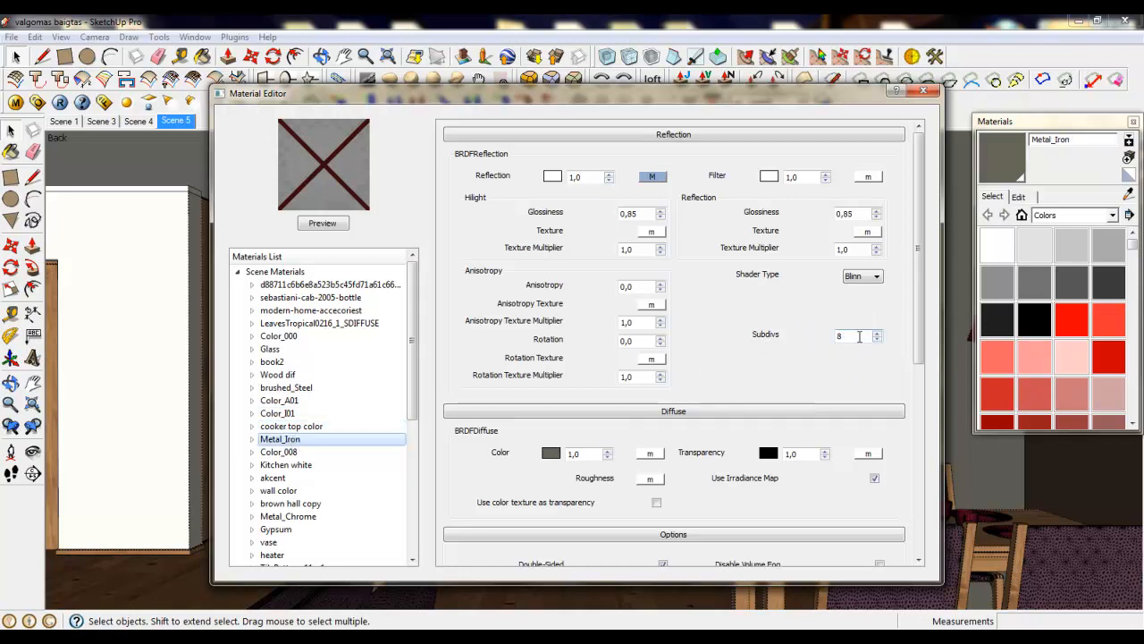
{"action": "left_click_drag", "start_coordinate": [843, 336], "coordinate": [806, 336]}
{"action": "type", "text": "36"}
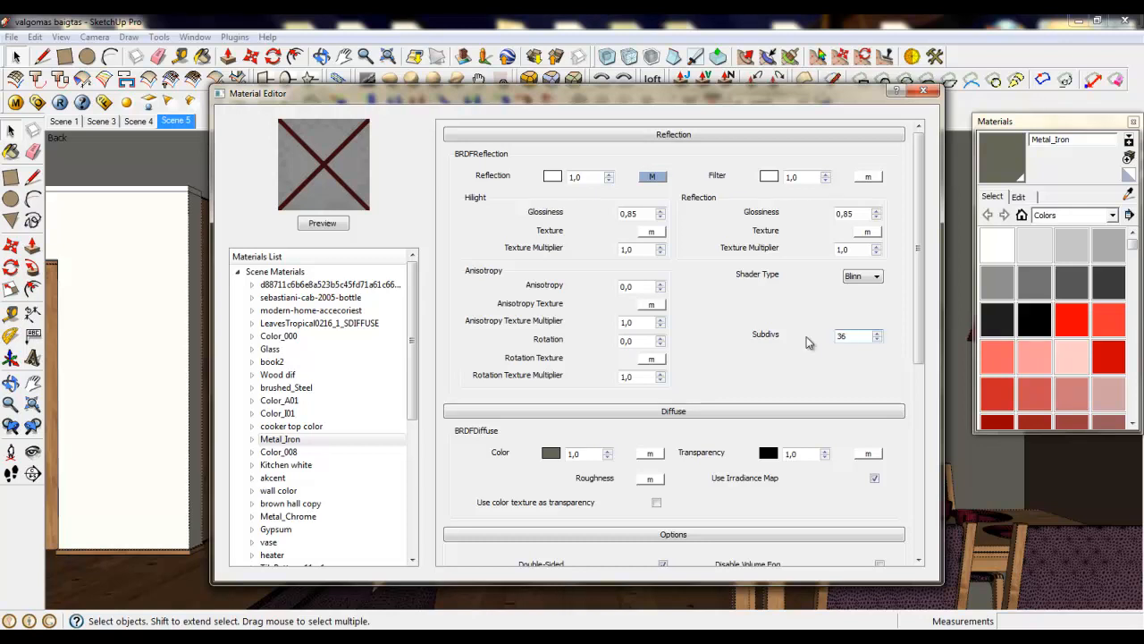
{"action": "left_click", "coordinate": [313, 465]}
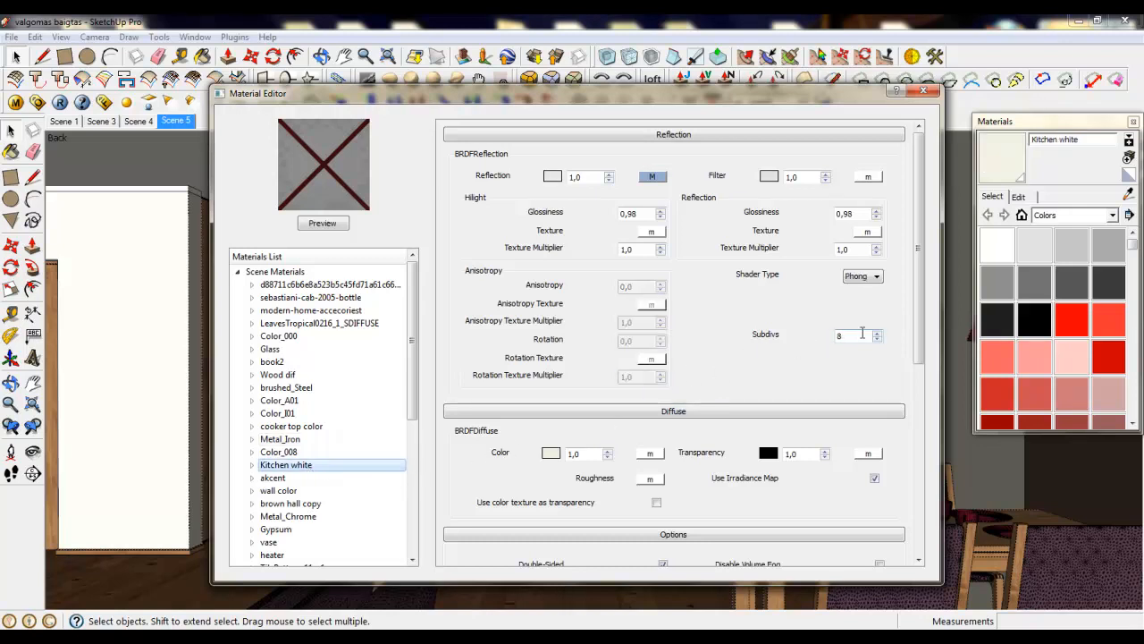
{"action": "left_click_drag", "start_coordinate": [844, 336], "coordinate": [759, 328]}
{"action": "type", "text": "36"}
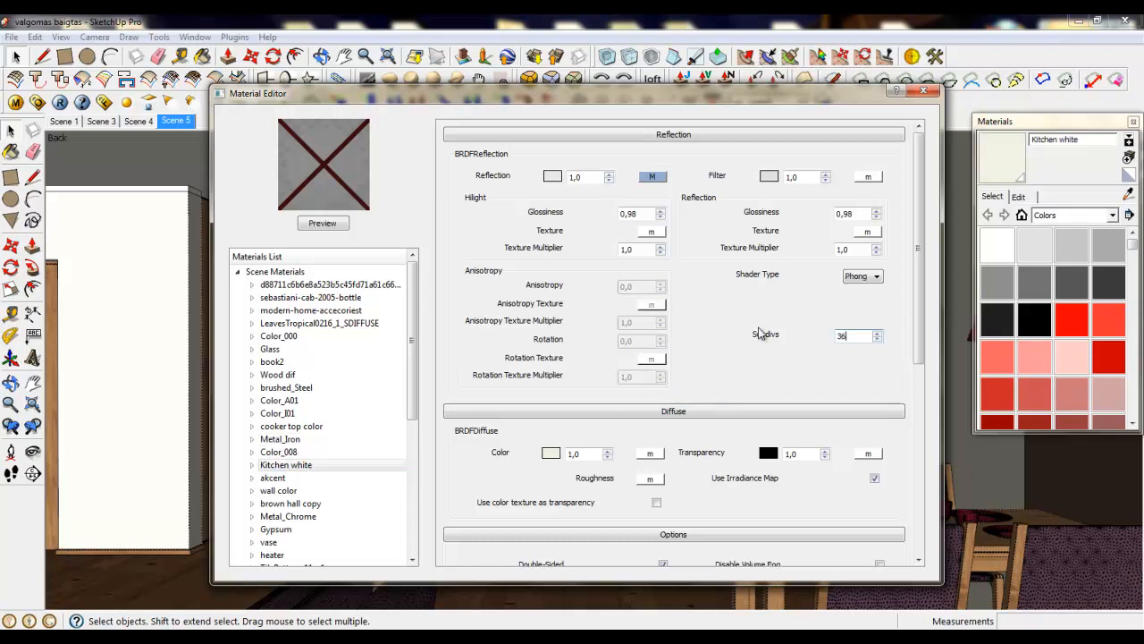
Step: Raise the reflection subdivs of the akcent material
{"action": "left_click", "coordinate": [414, 402]}
{"action": "left_click_drag", "start_coordinate": [414, 402], "coordinate": [414, 437]}
{"action": "left_click", "coordinate": [272, 413]}
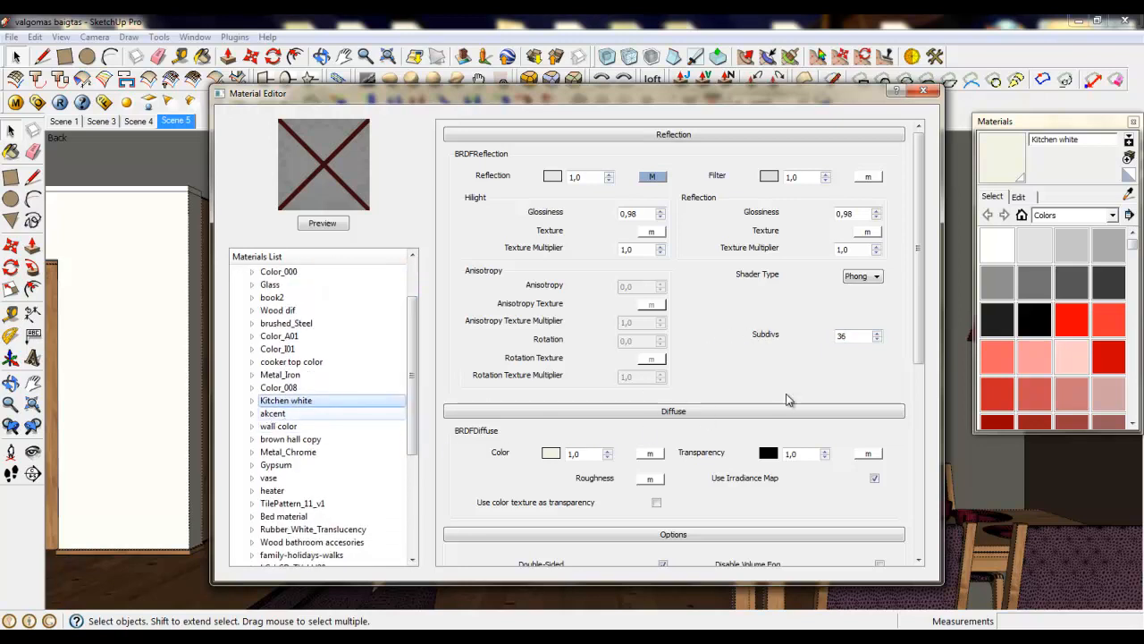
{"action": "left_click_drag", "start_coordinate": [840, 336], "coordinate": [821, 341]}
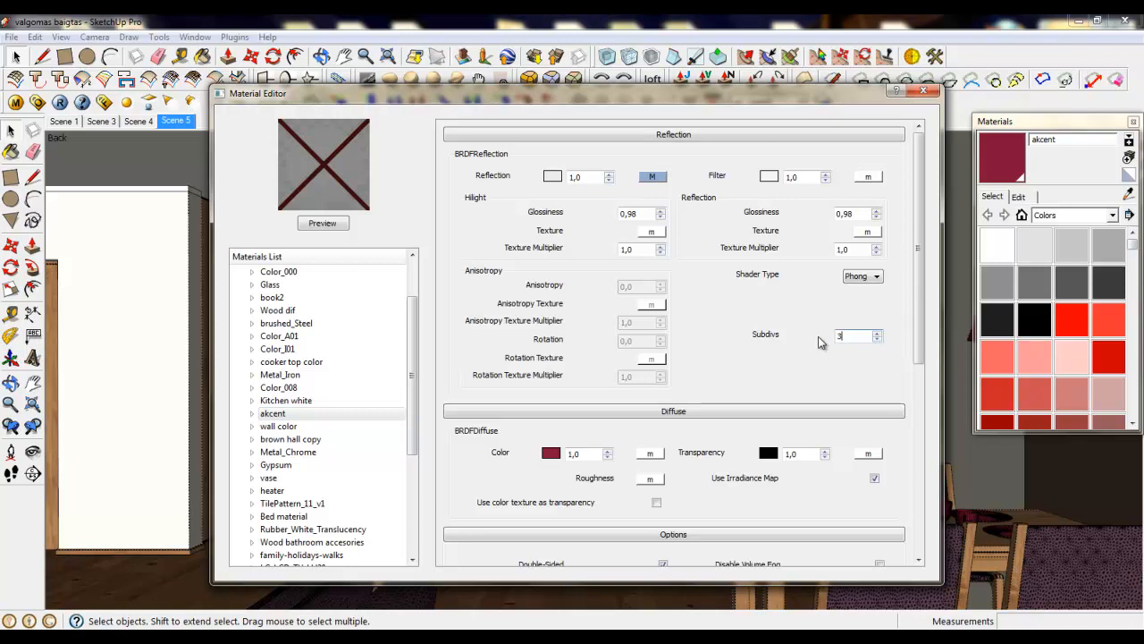
Step: Open the wall color subdivs for editing, and set the reflection subdivs of the brown hall copy material to 26
{"action": "left_click", "coordinate": [279, 425]}
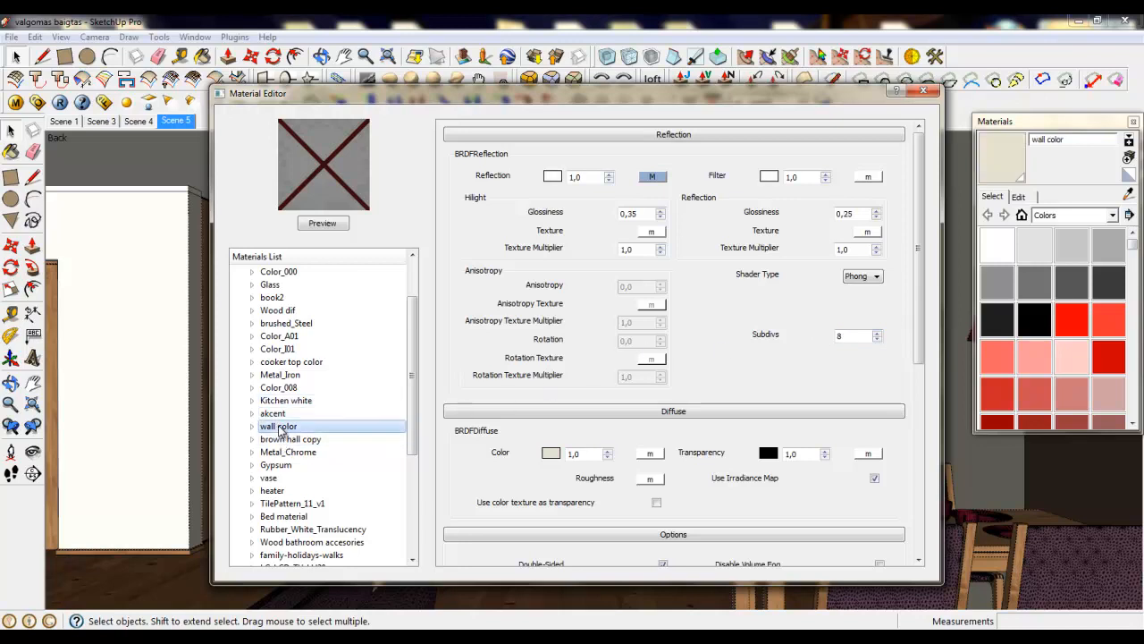
{"action": "left_click", "coordinate": [847, 336]}
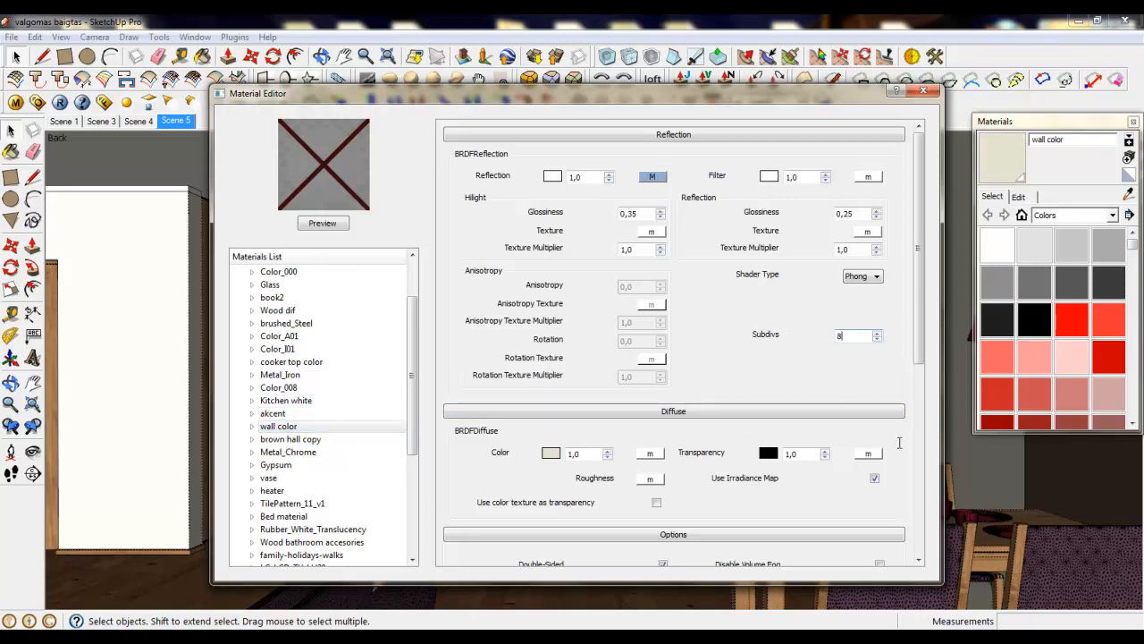
{"action": "key", "text": "Return"}
{"action": "left_click", "coordinate": [295, 438]}
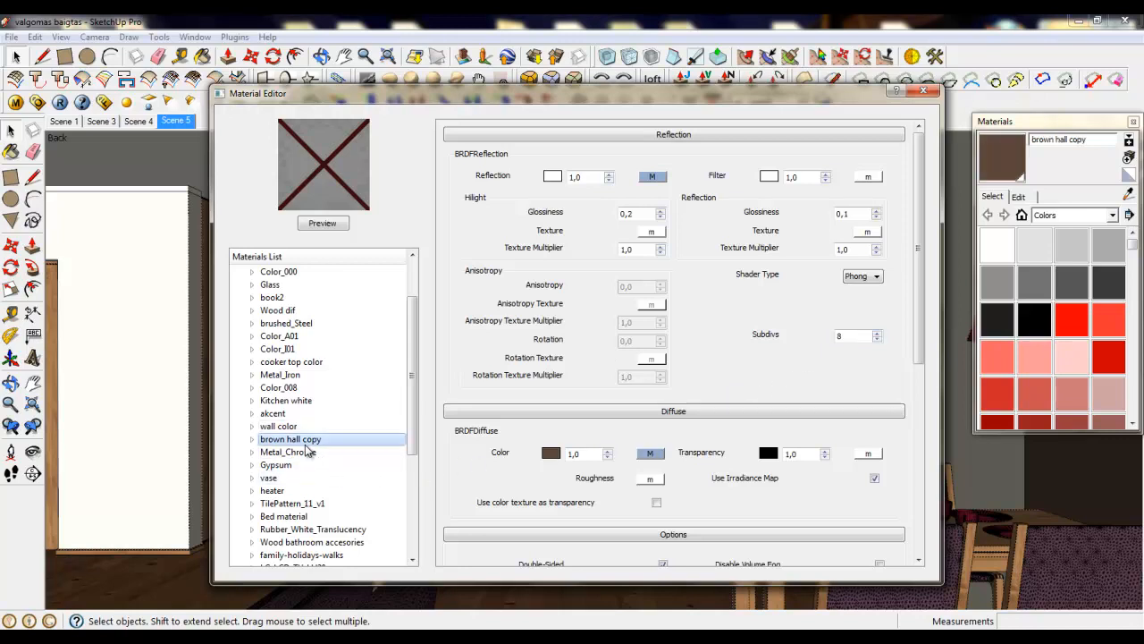
{"action": "left_click_drag", "start_coordinate": [852, 339], "coordinate": [809, 336]}
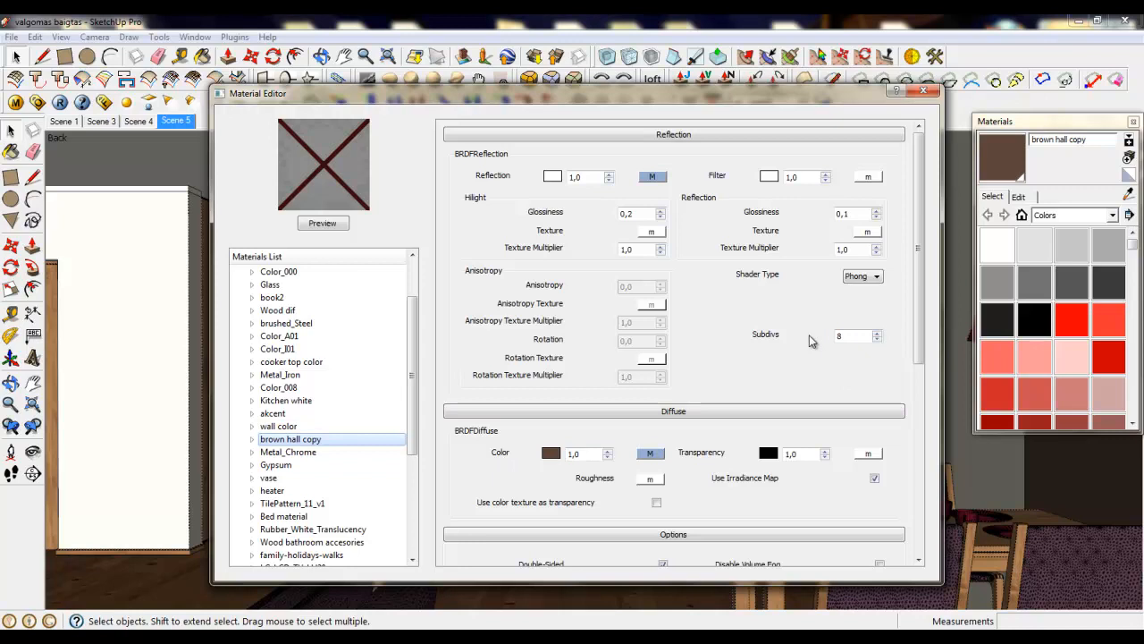
{"action": "type", "text": "26"}
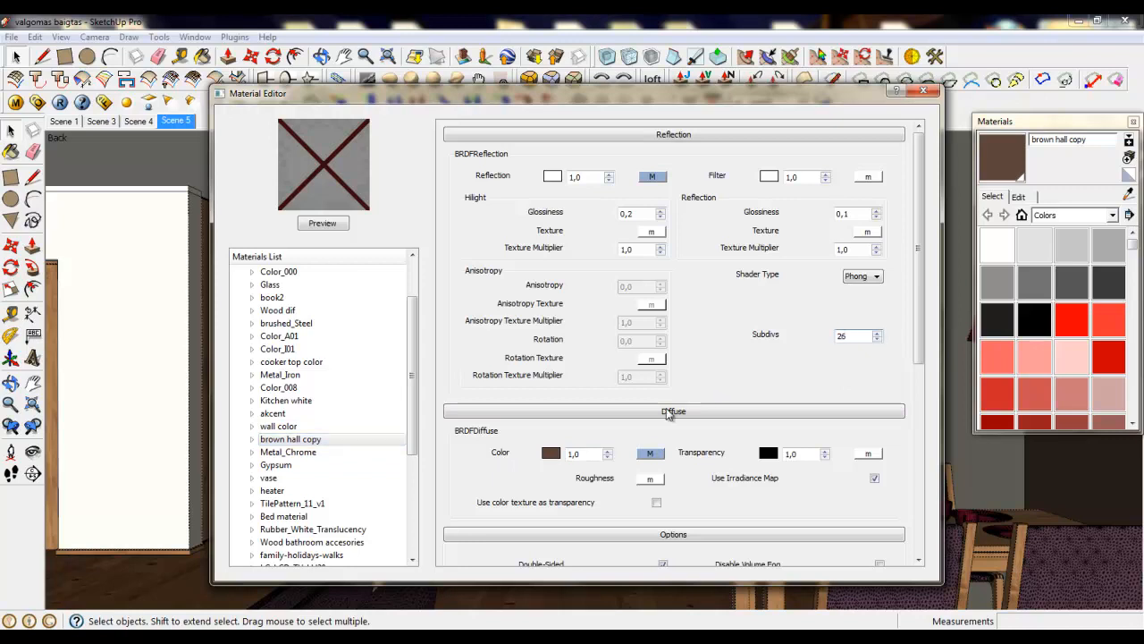
Step: Check the Metal_Chrome reflection settings and set the reflection subdivs of the Gypsum material to 36
{"action": "left_click", "coordinate": [287, 451]}
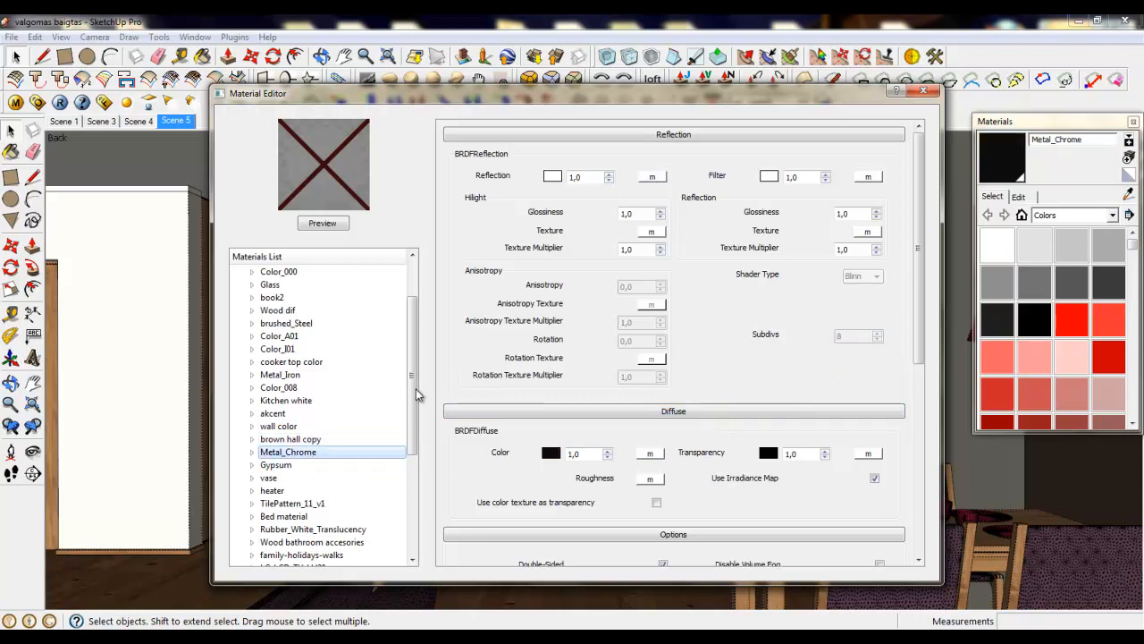
{"action": "left_click_drag", "start_coordinate": [413, 389], "coordinate": [413, 425]}
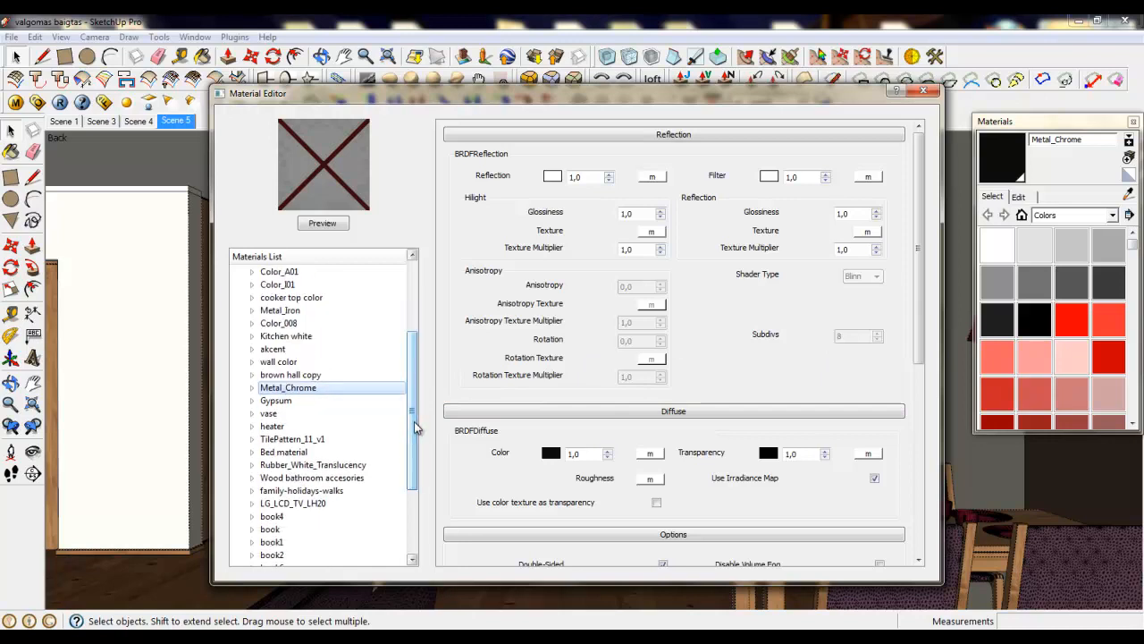
{"action": "left_click", "coordinate": [277, 399]}
{"action": "left_click_drag", "start_coordinate": [848, 335], "coordinate": [817, 334]}
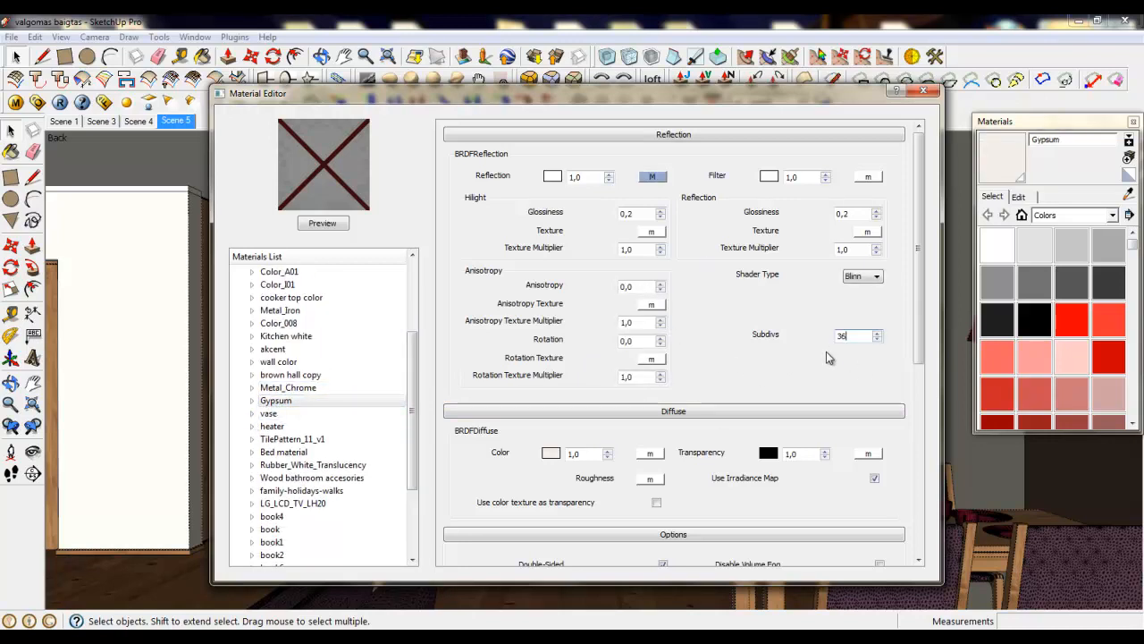
{"action": "left_click", "coordinate": [823, 365]}
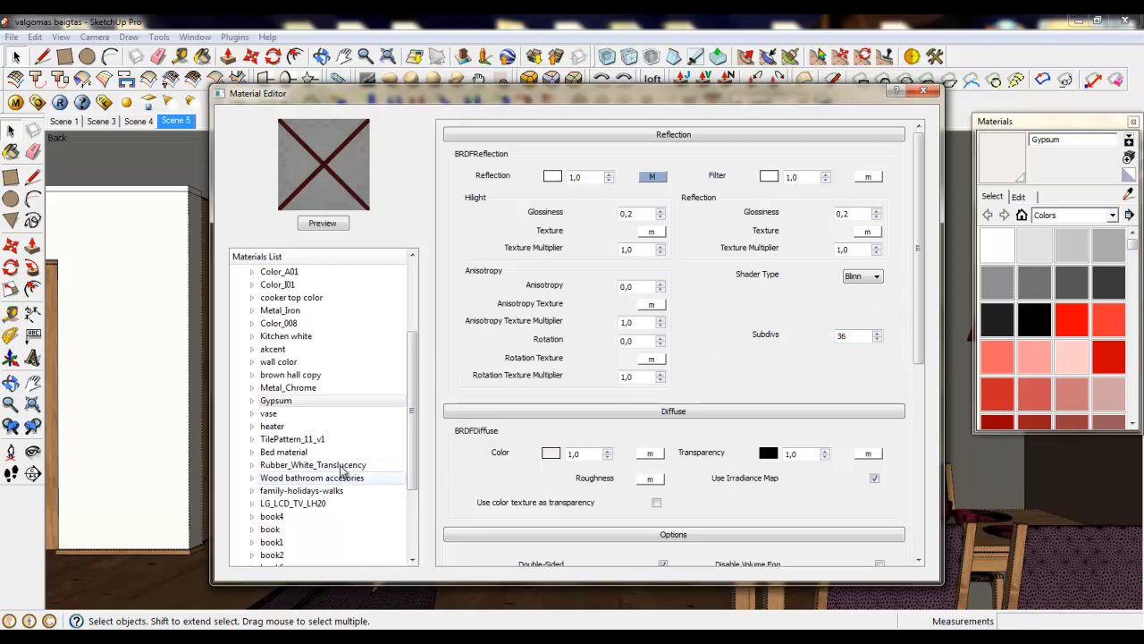
Step: Set the reflection subdivs of the TilePattern_11_v1 material to 22 and of Bed material to 36
{"action": "left_click", "coordinate": [309, 438]}
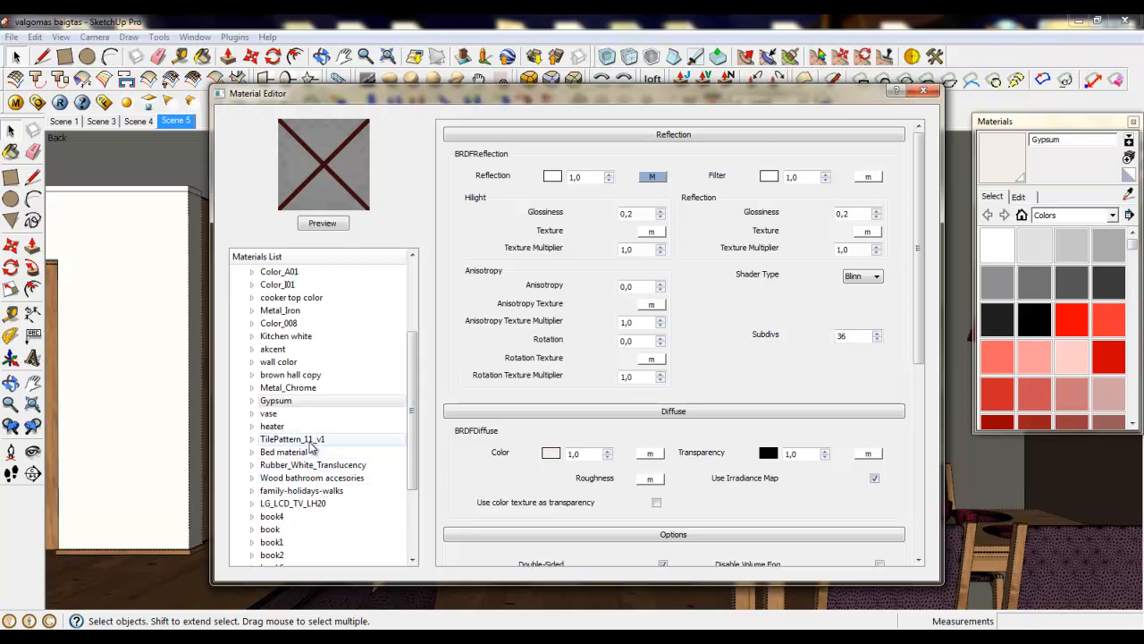
{"action": "double_click", "coordinate": [851, 336]}
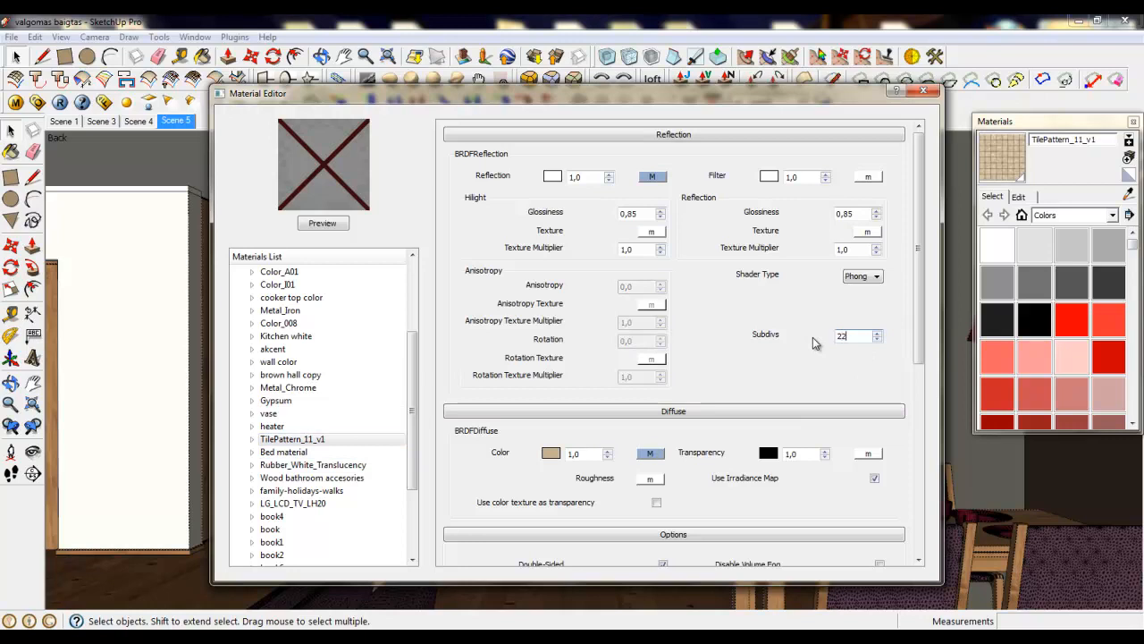
{"action": "type", "text": "22"}
{"action": "left_click", "coordinate": [283, 452]}
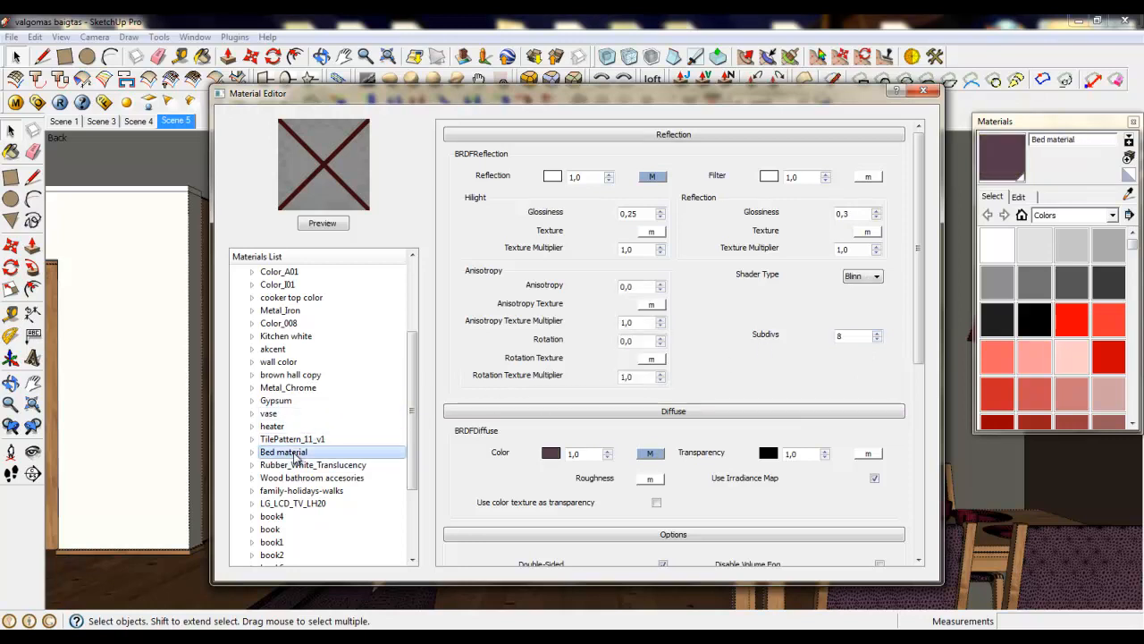
{"action": "double_click", "coordinate": [844, 341]}
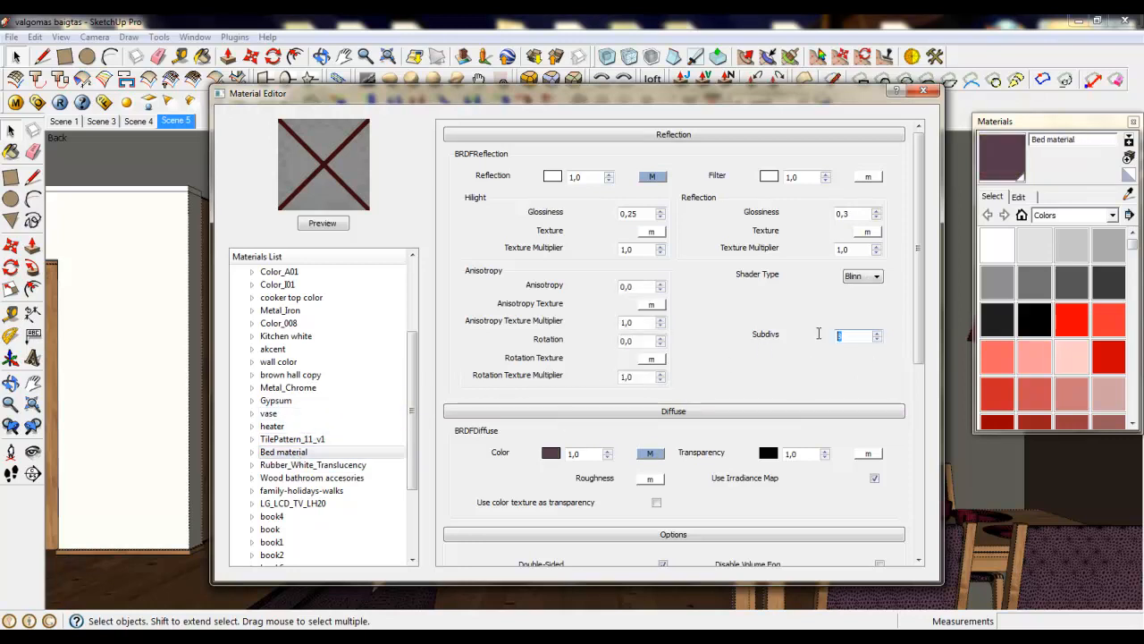
{"action": "type", "text": "36"}
Step: Select the book4 material and check its reflection subdivs
{"action": "left_click_drag", "start_coordinate": [414, 410], "coordinate": [413, 434]}
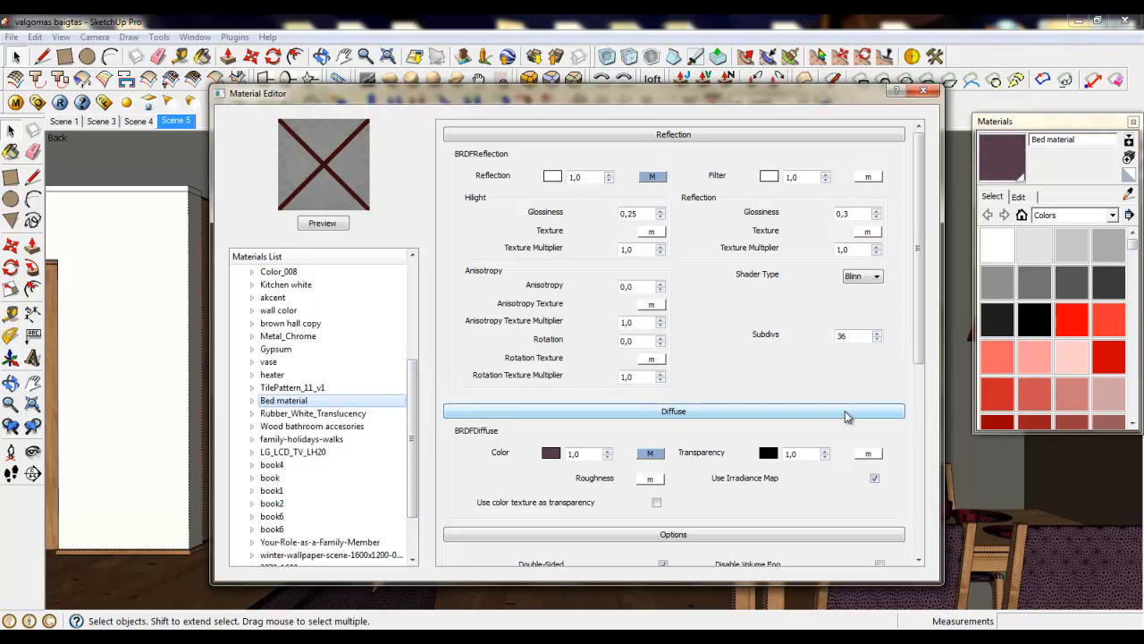
{"action": "left_click_drag", "start_coordinate": [416, 396], "coordinate": [413, 409]}
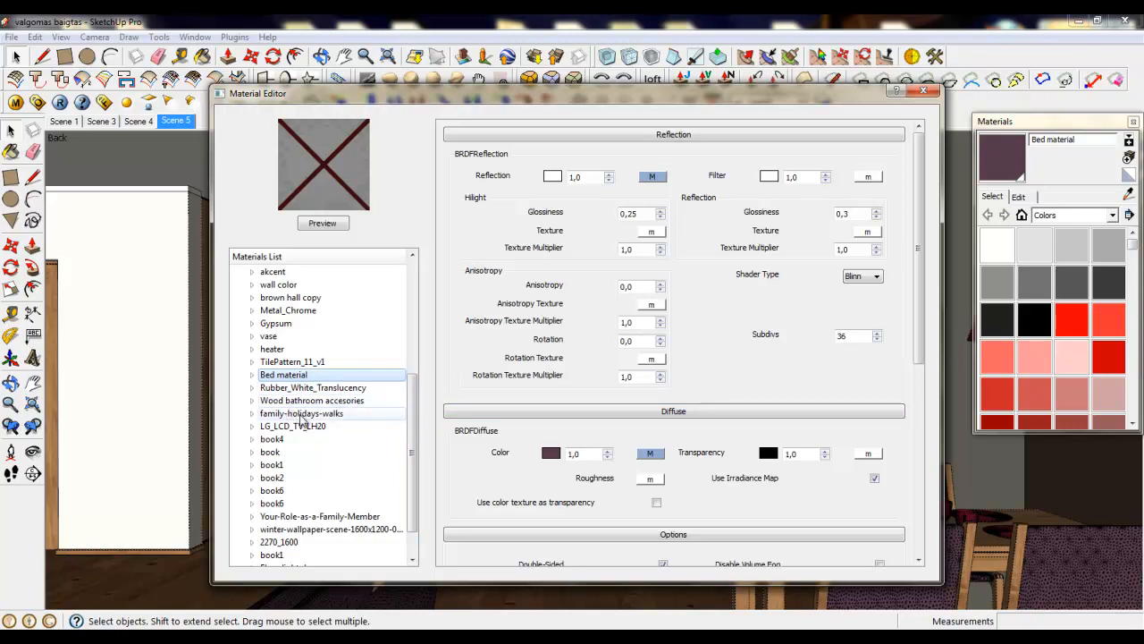
{"action": "left_click", "coordinate": [279, 439]}
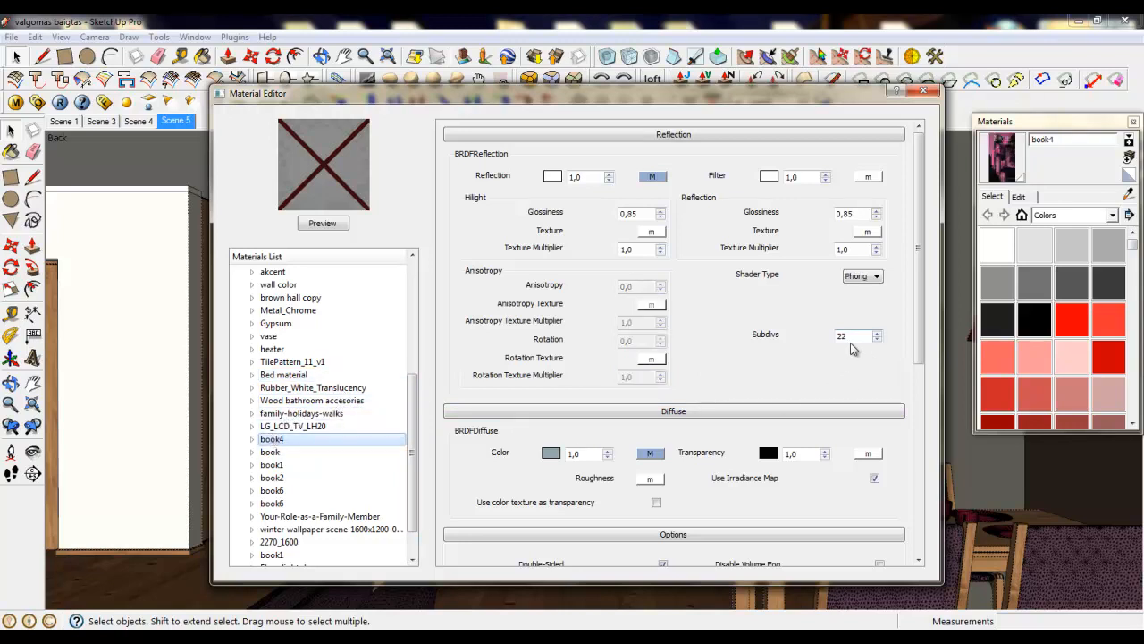
Step: Check the reflection subdivs of the book, book2, book6 and book4 materials
{"action": "left_click", "coordinate": [281, 452]}
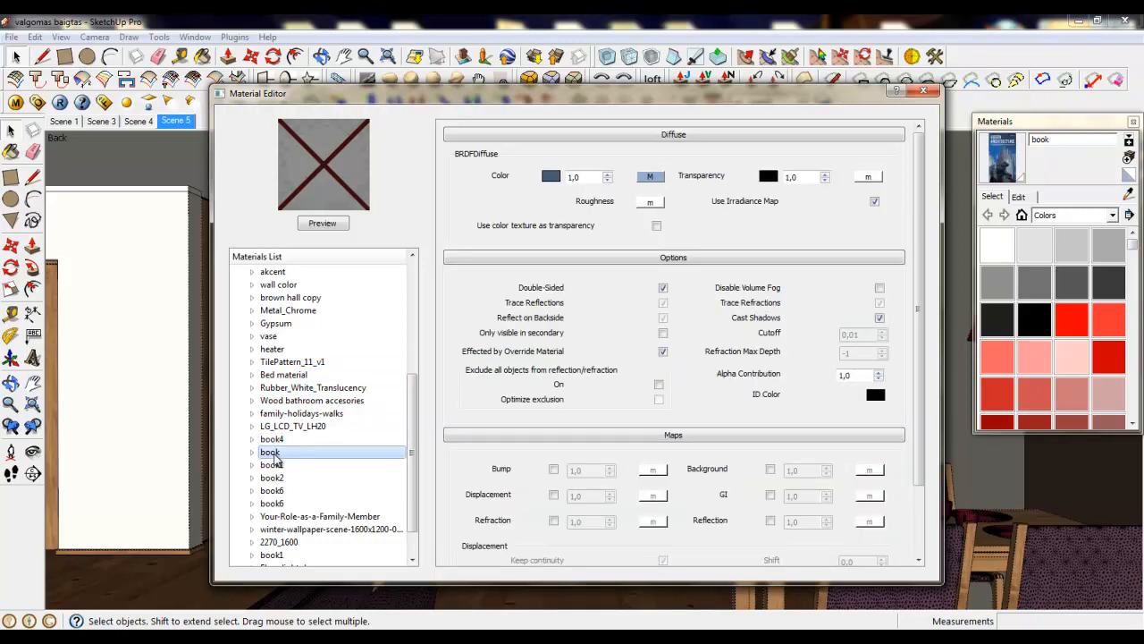
{"action": "left_click", "coordinate": [281, 477]}
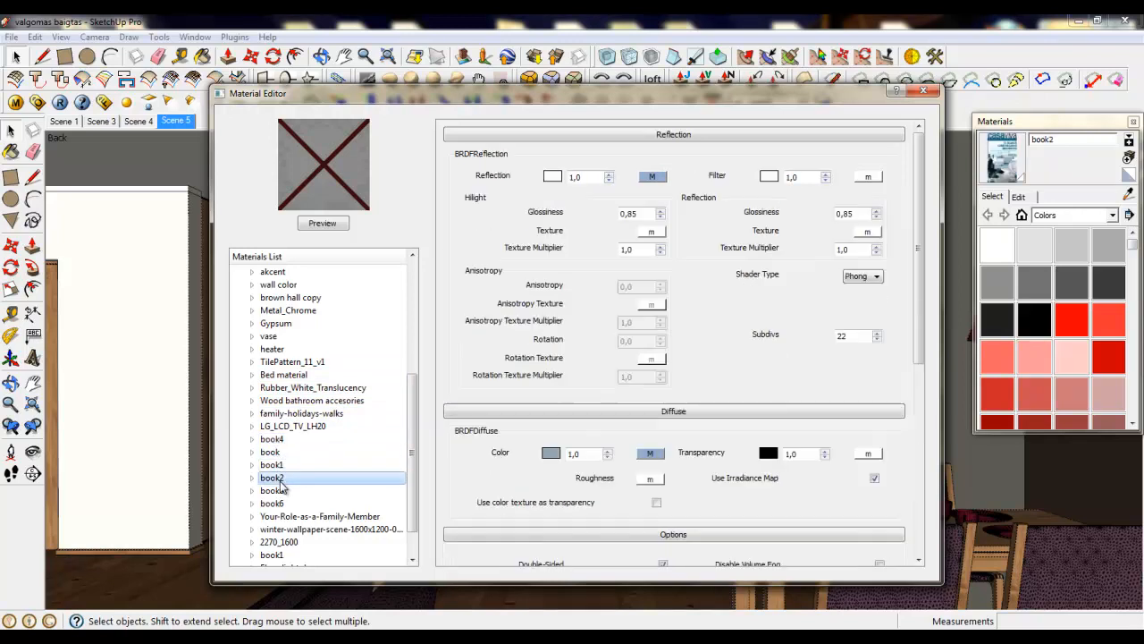
{"action": "left_click", "coordinate": [279, 491]}
{"action": "left_click", "coordinate": [280, 503]}
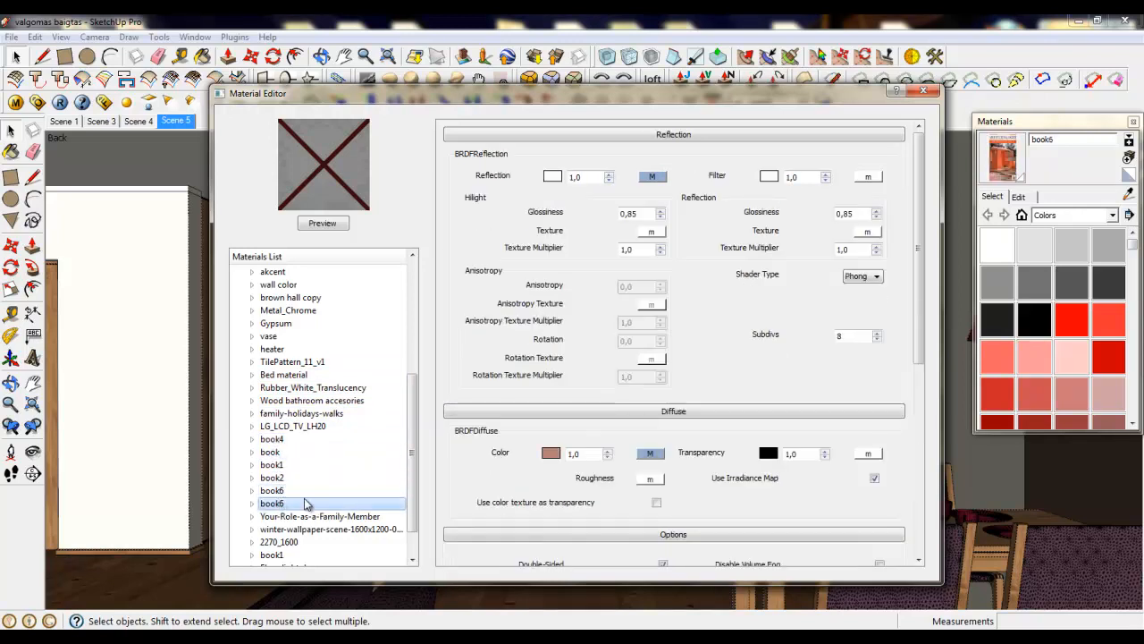
{"action": "left_click_drag", "start_coordinate": [417, 482], "coordinate": [414, 450]}
{"action": "scroll", "coordinate": [414, 450], "scroll_direction": "down", "scroll_amount": 2}
{"action": "right_click", "coordinate": [278, 440]}
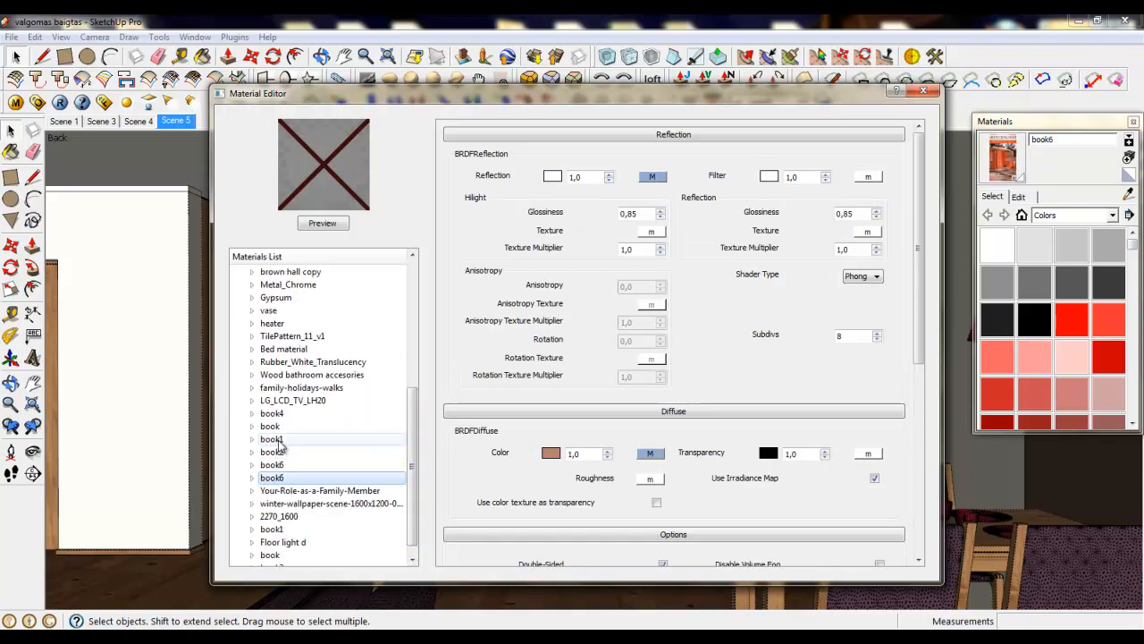
{"action": "left_click", "coordinate": [418, 419]}
{"action": "left_click", "coordinate": [276, 427]}
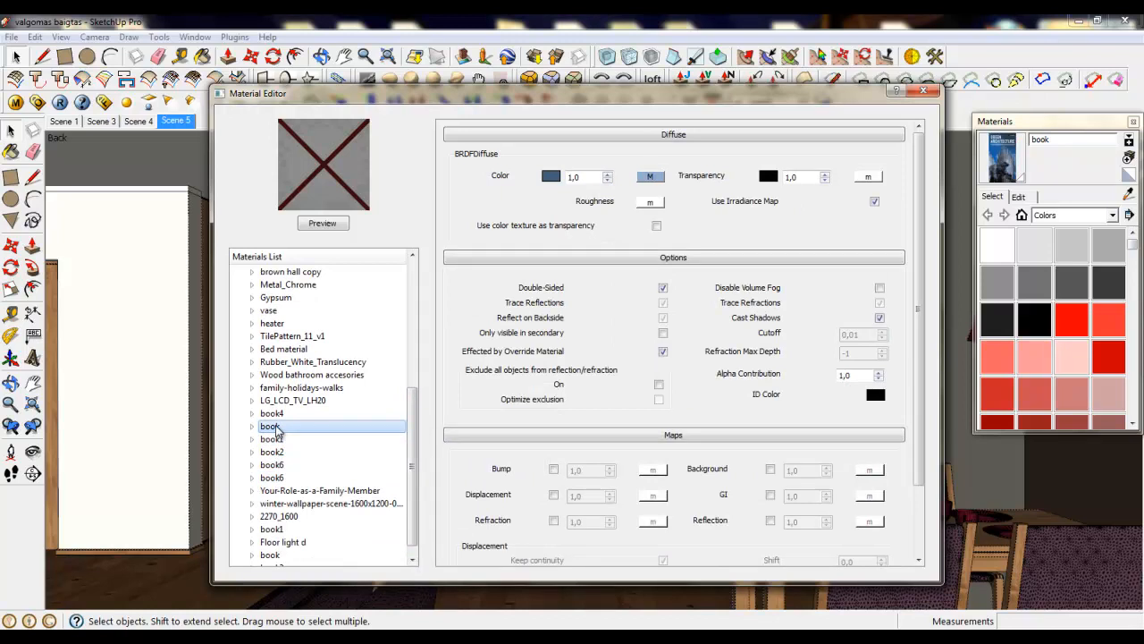
{"action": "left_click", "coordinate": [272, 413]}
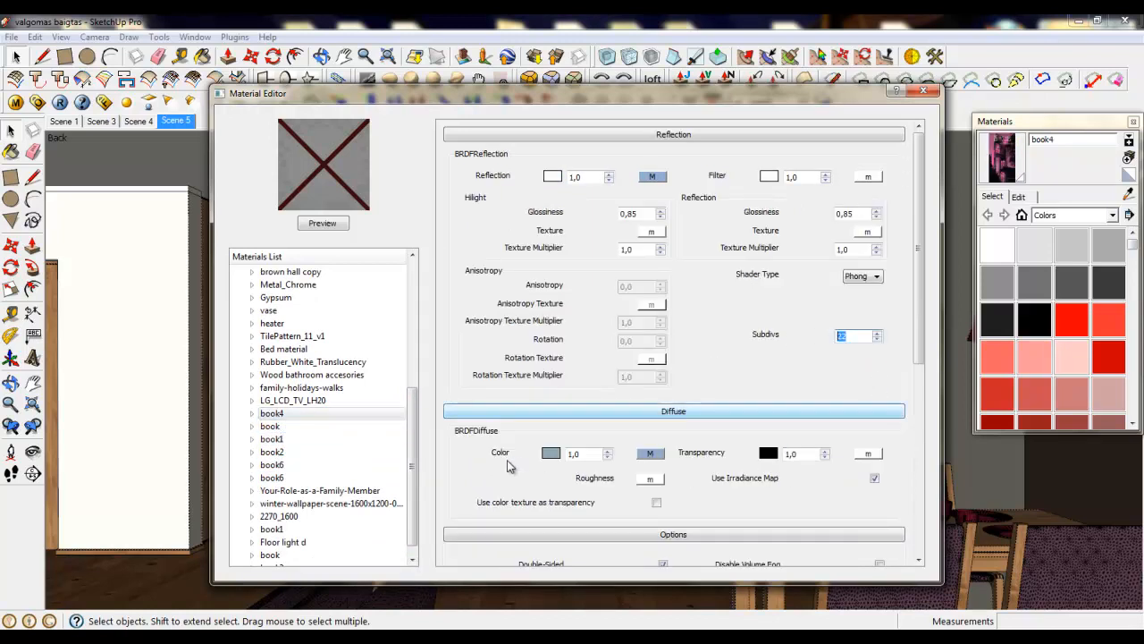
{"action": "scroll", "coordinate": [358, 447], "scroll_direction": "down", "scroll_amount": 1}
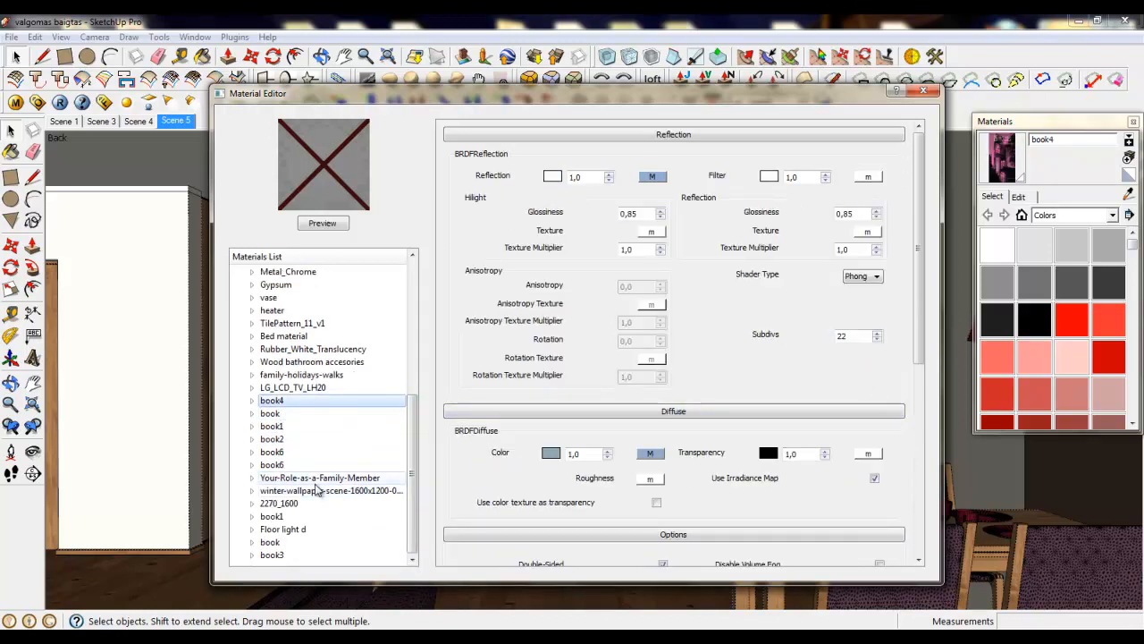
Step: Add a reflection layer to the Floor light d material and view its TexFresnel reflection texture without applying it
{"action": "left_click", "coordinate": [300, 529]}
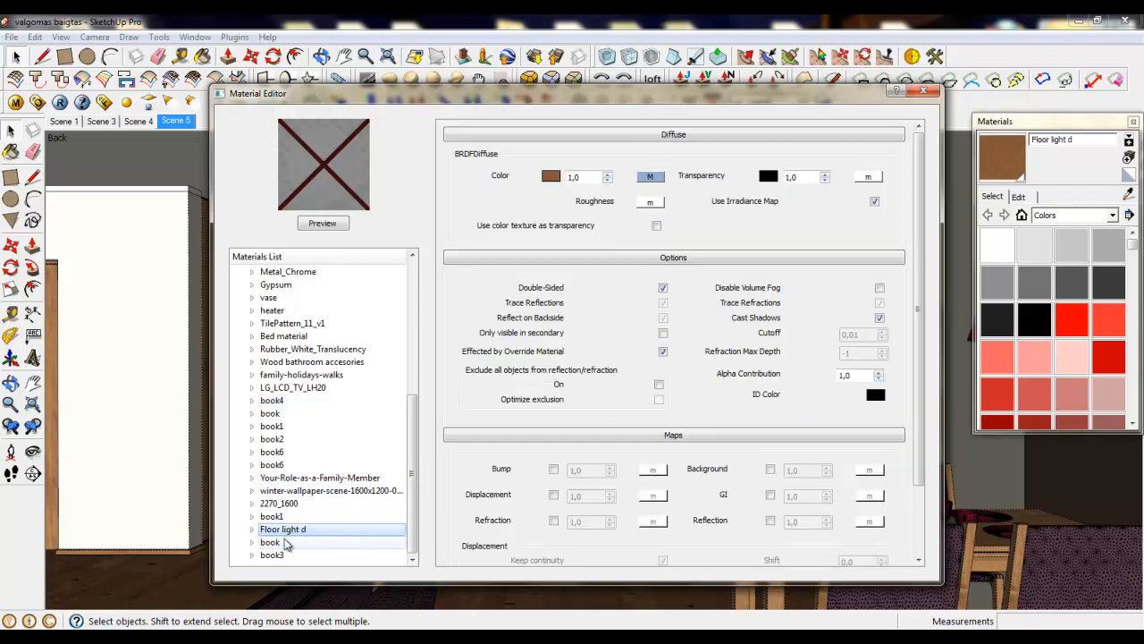
{"action": "right_click", "coordinate": [279, 535]}
{"action": "mouse_move", "coordinate": [447, 375]}
{"action": "left_click", "coordinate": [520, 397]}
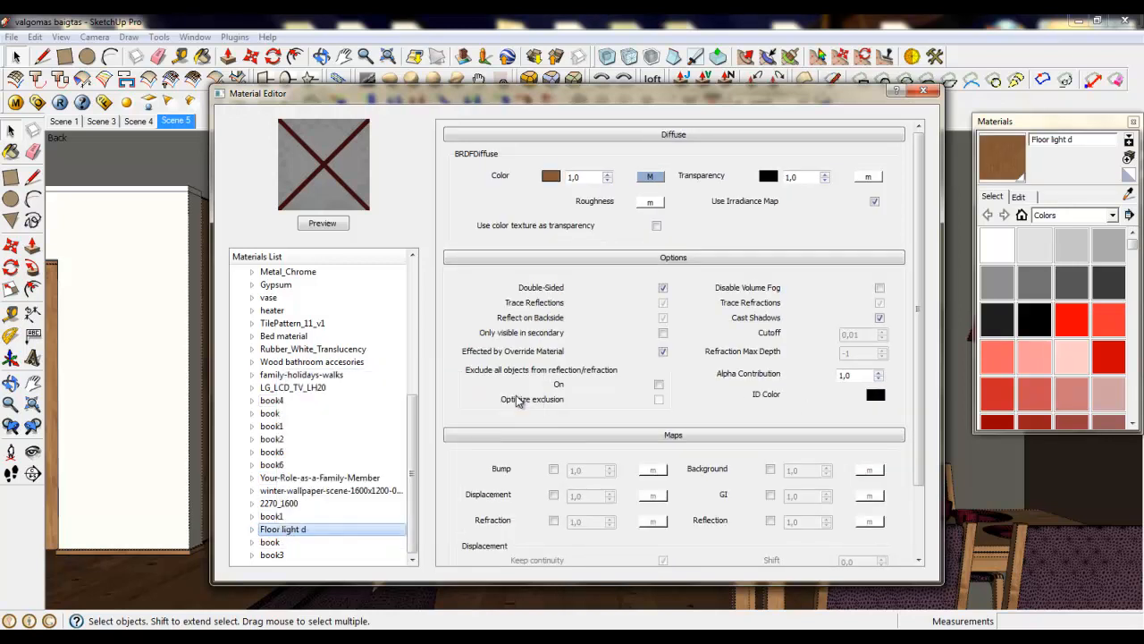
{"action": "left_click", "coordinate": [652, 178]}
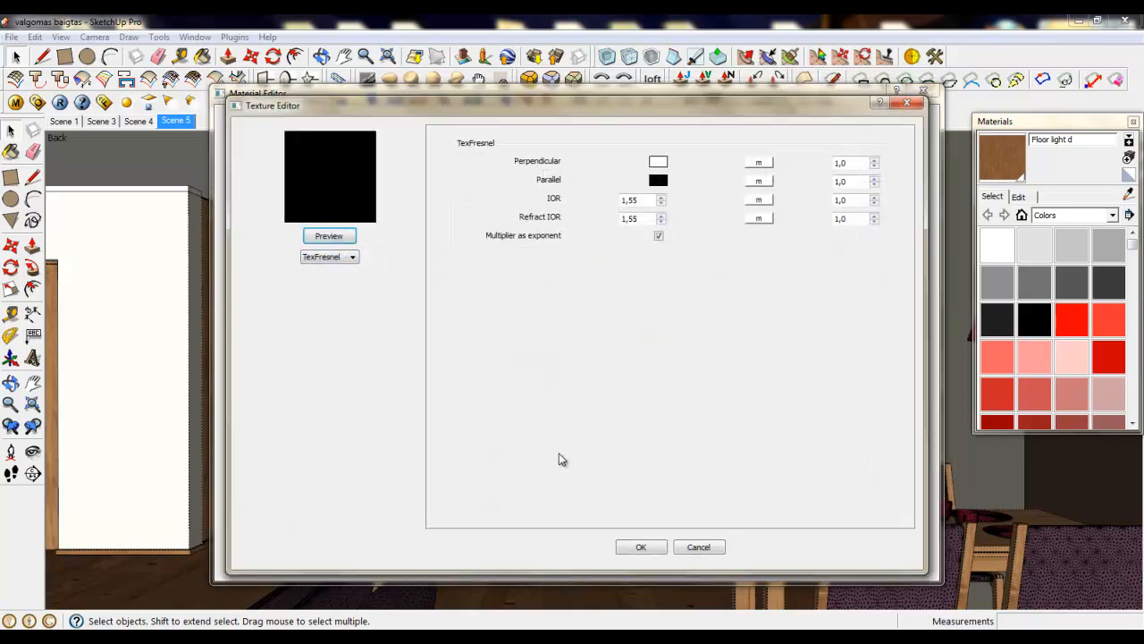
{"action": "left_click", "coordinate": [640, 546]}
{"action": "left_click", "coordinate": [698, 545]}
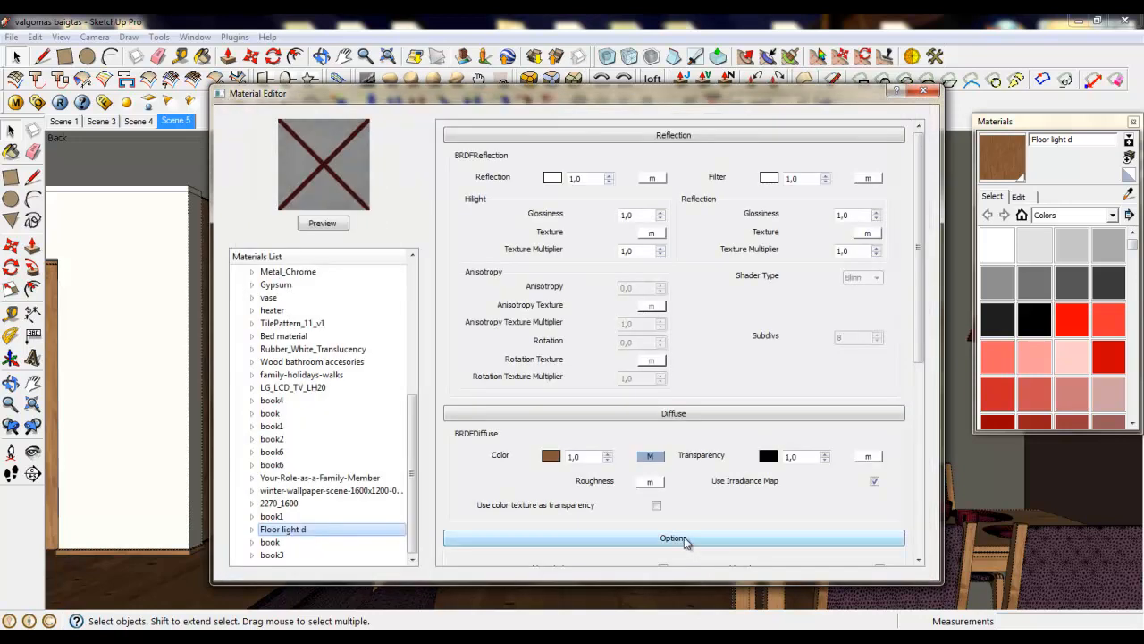
Step: Set the Floor light d material's highlight glossiness to 0,9 and its reflection subdivs to 36
{"action": "left_click", "coordinate": [661, 219]}
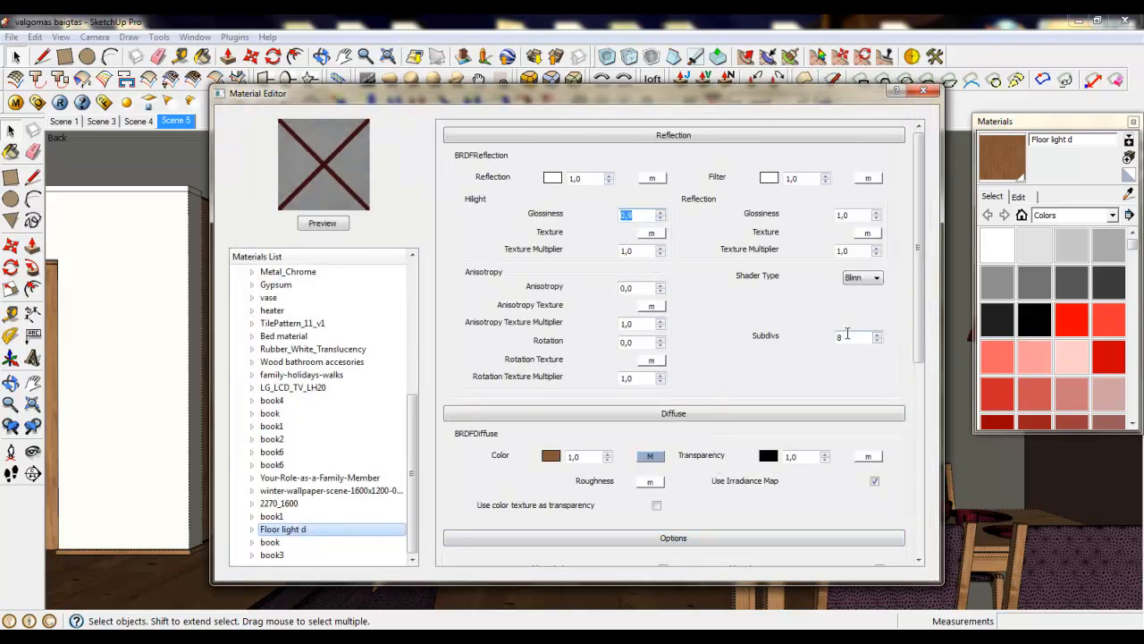
{"action": "left_click_drag", "start_coordinate": [846, 337], "coordinate": [795, 337]}
{"action": "type", "text": "36"}
{"action": "key", "text": "Return"}
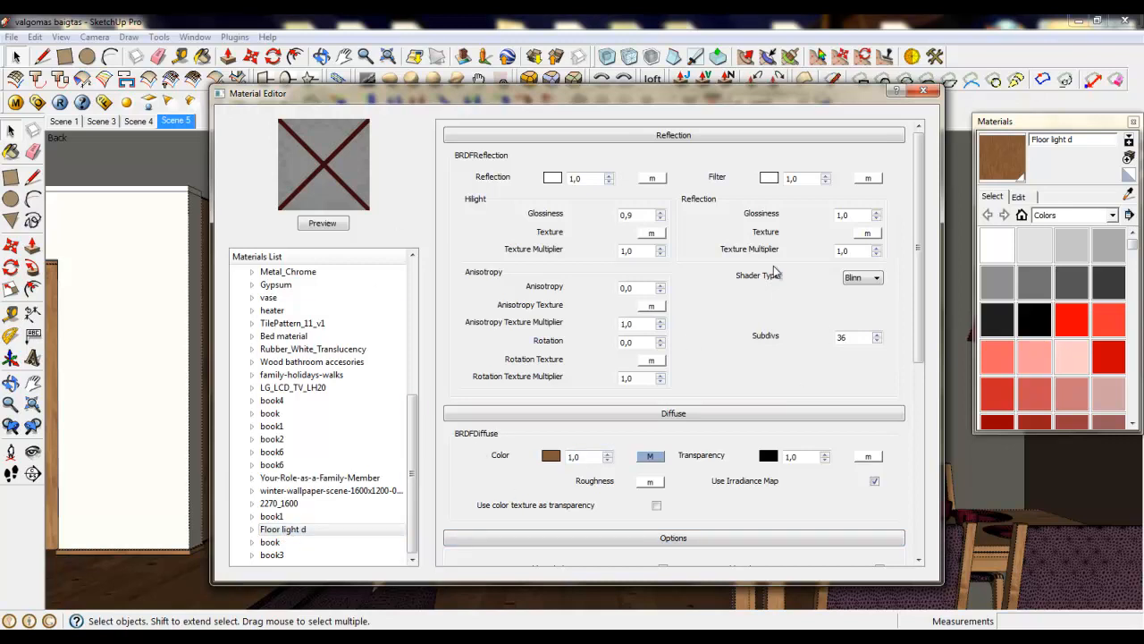
Step: Set the Floor light d material's highlight glossiness to 0,65 and its reflection glossiness to 0,8
{"action": "left_click", "coordinate": [324, 531]}
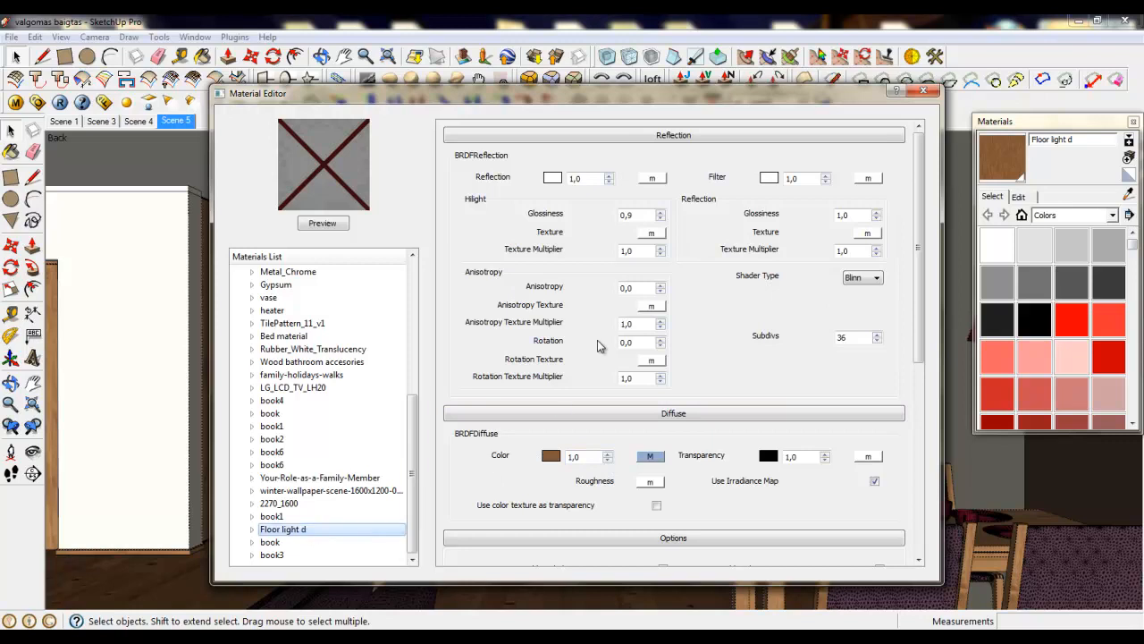
{"action": "left_click", "coordinate": [639, 215]}
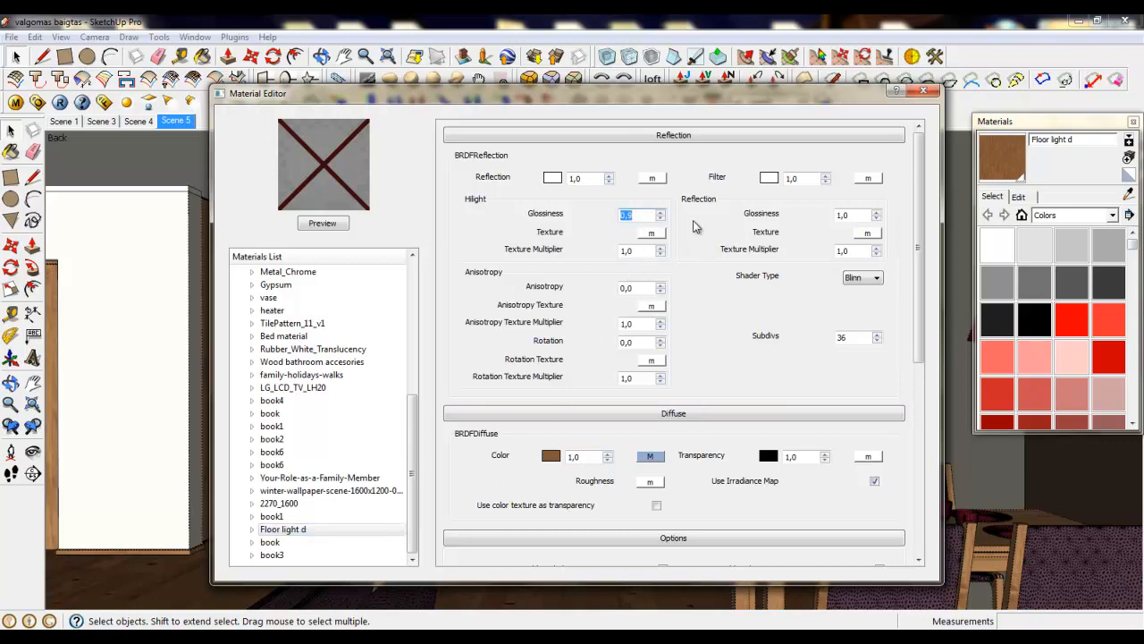
{"action": "left_click", "coordinate": [849, 214]}
Step: View the TexFresnel reflection texture of Floor light d and its Parallel map, then discard the texture edits
{"action": "left_click", "coordinate": [664, 182]}
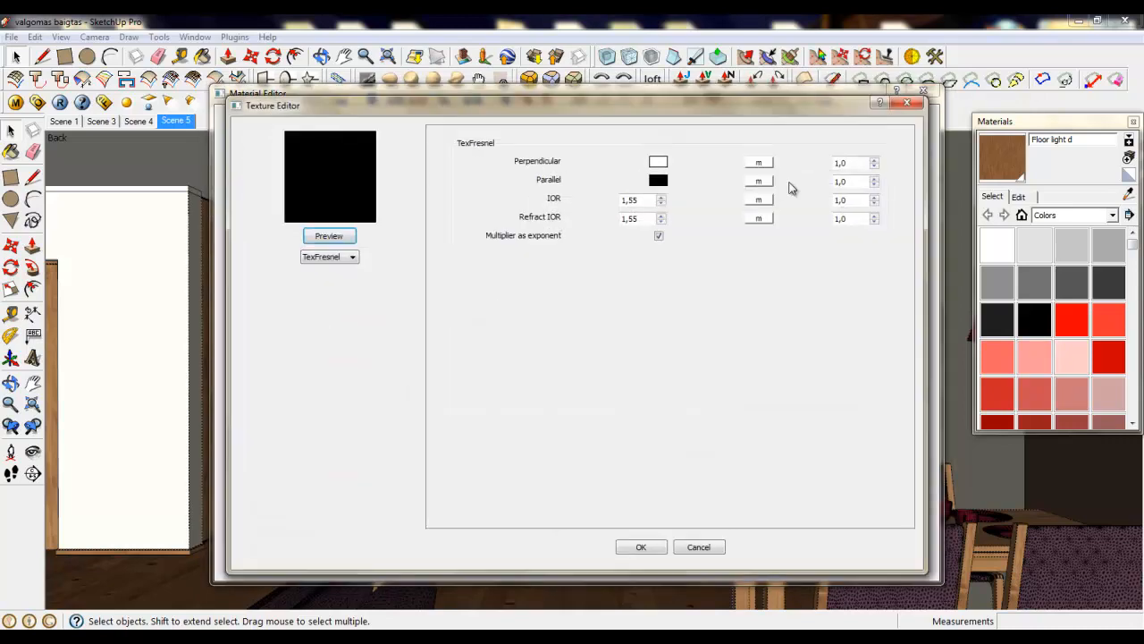
{"action": "left_click", "coordinate": [759, 182]}
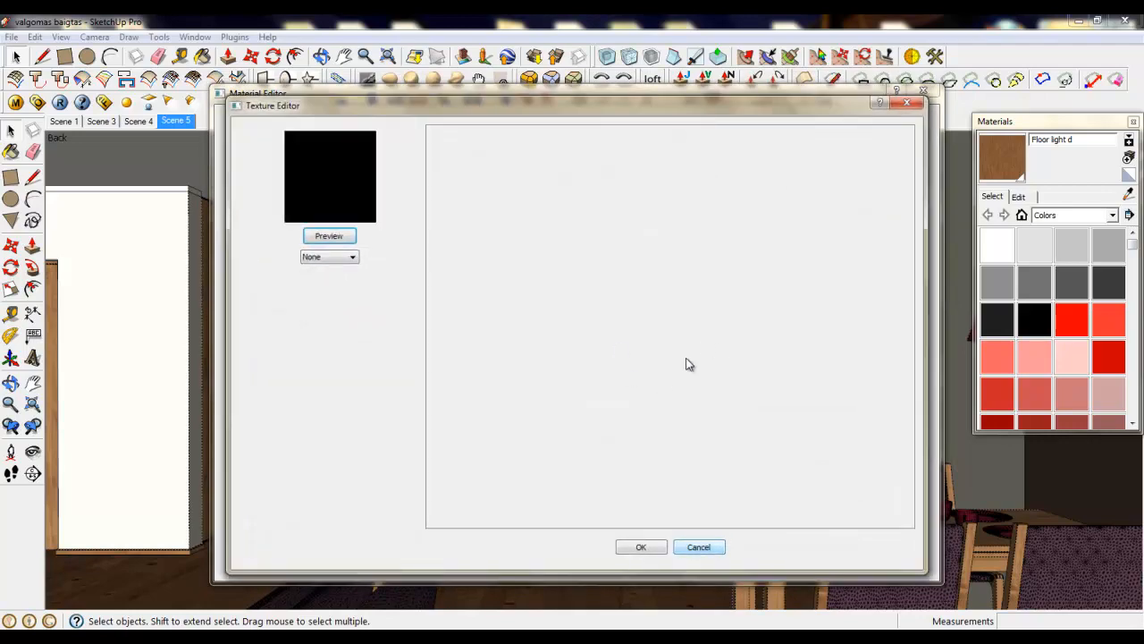
{"action": "left_click", "coordinate": [700, 548]}
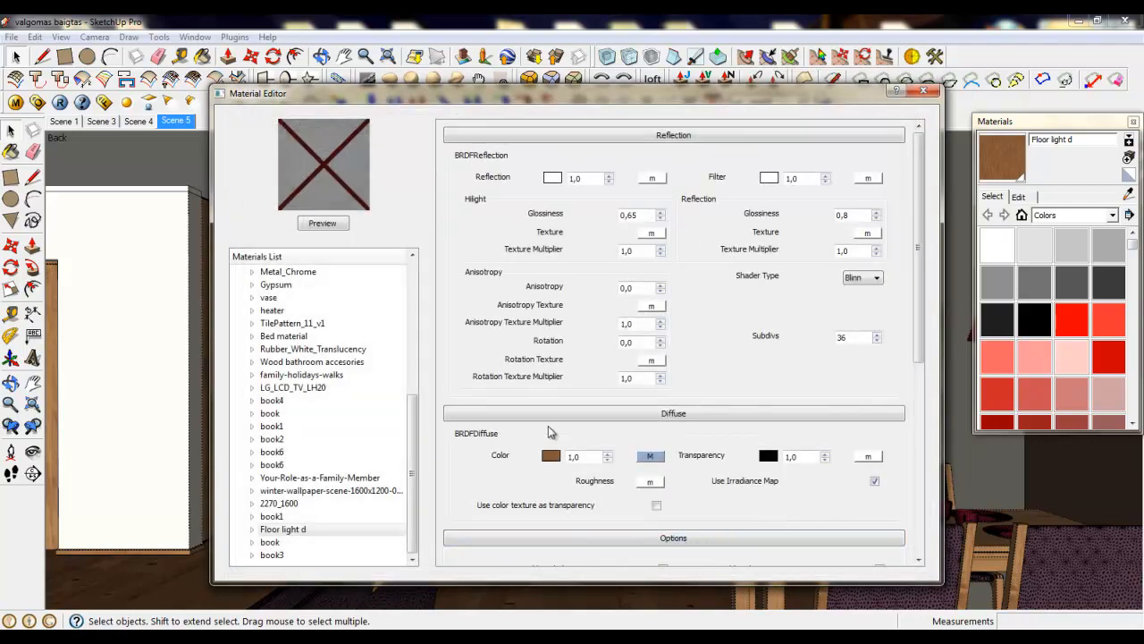
Step: Review the book and book3 materials at the end of the materials list and close the Material Editor
{"action": "left_click_drag", "start_coordinate": [413, 467], "coordinate": [416, 505]}
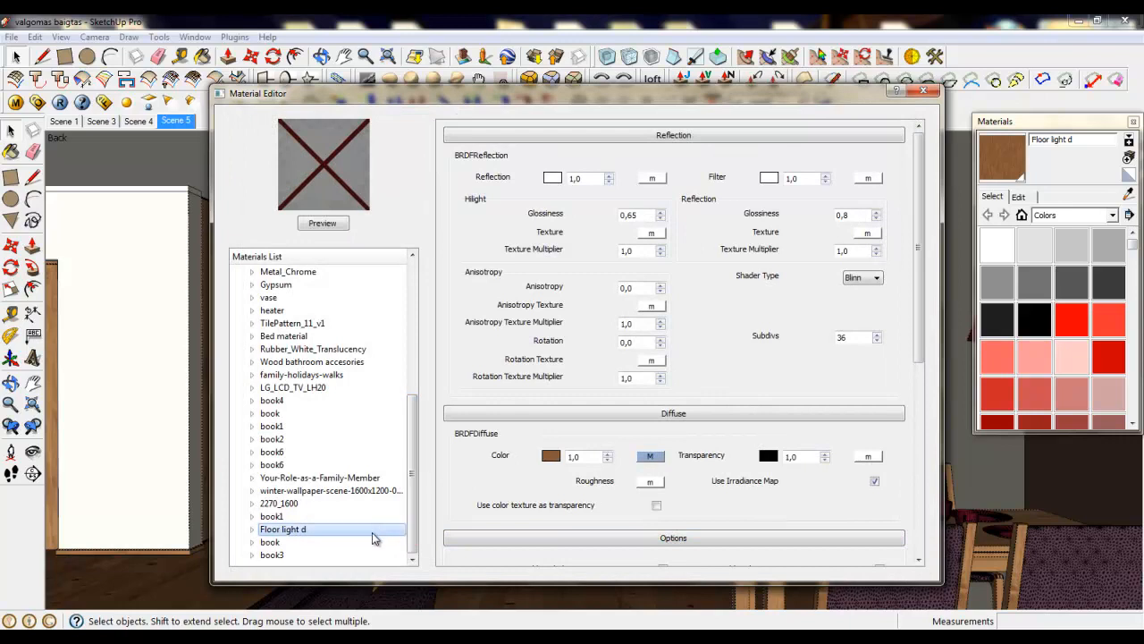
{"action": "left_click", "coordinate": [269, 542]}
{"action": "left_click", "coordinate": [277, 556]}
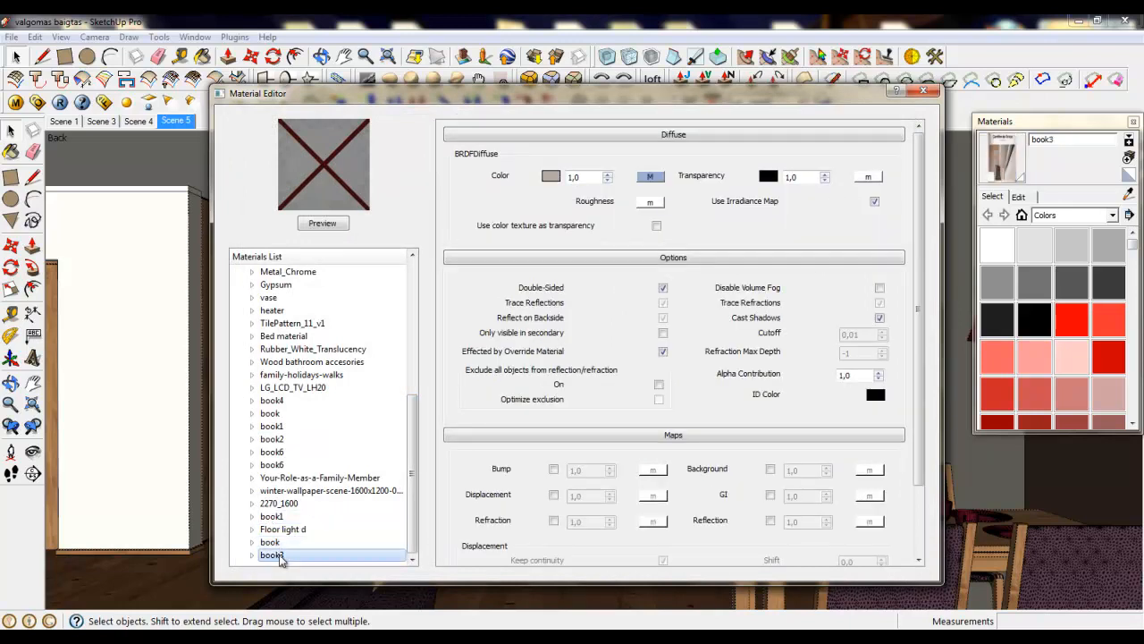
{"action": "left_click", "coordinate": [278, 544]}
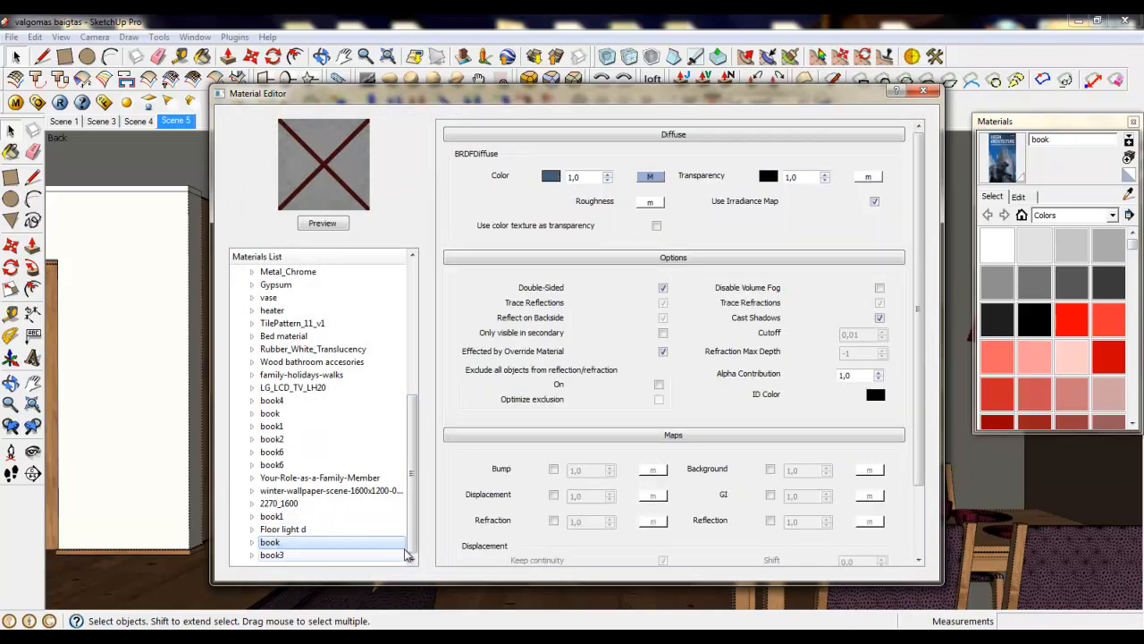
{"action": "left_click_drag", "start_coordinate": [411, 547], "coordinate": [414, 351]}
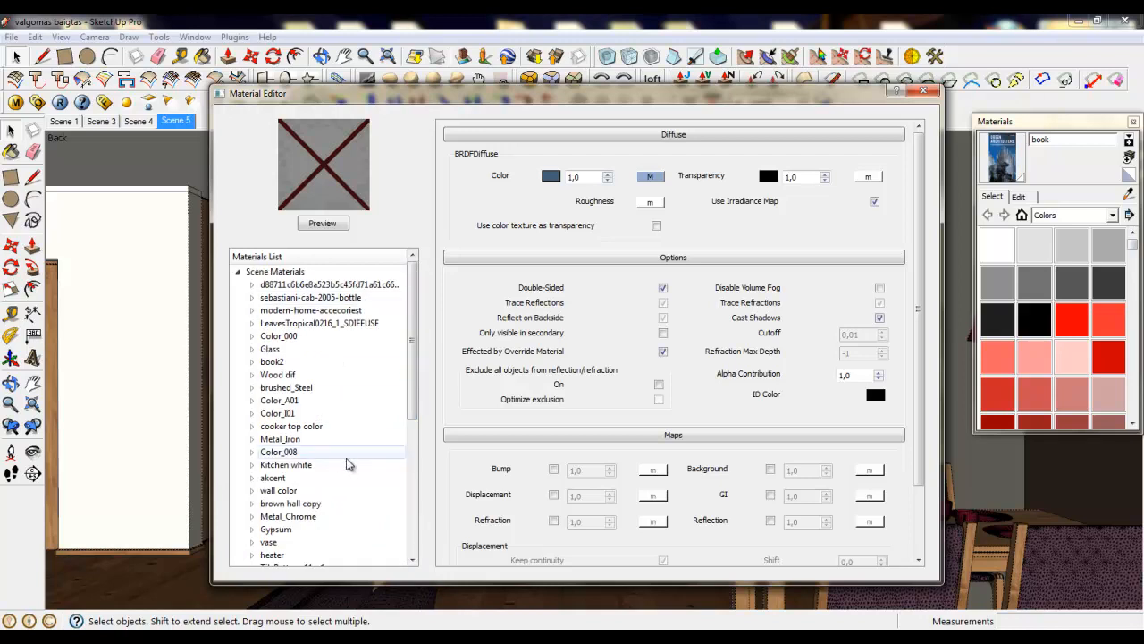
{"action": "left_click", "coordinate": [924, 91]}
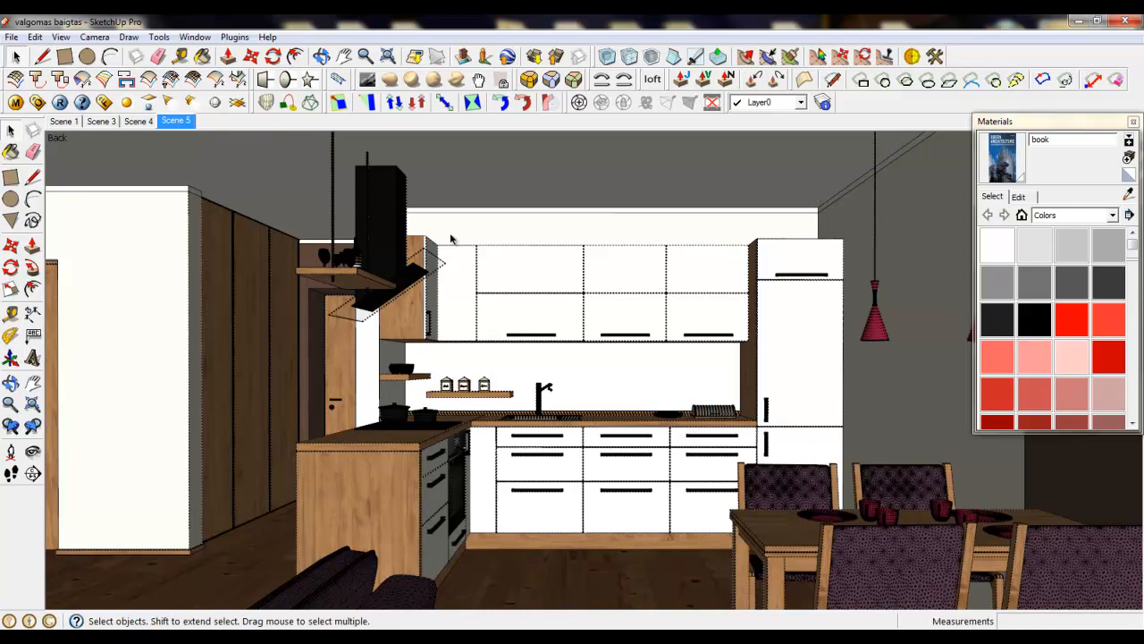
Step: Show the last kitchen render in the V-Ray frame buffer and reposition its window higher over the model
{"action": "left_click", "coordinate": [104, 101]}
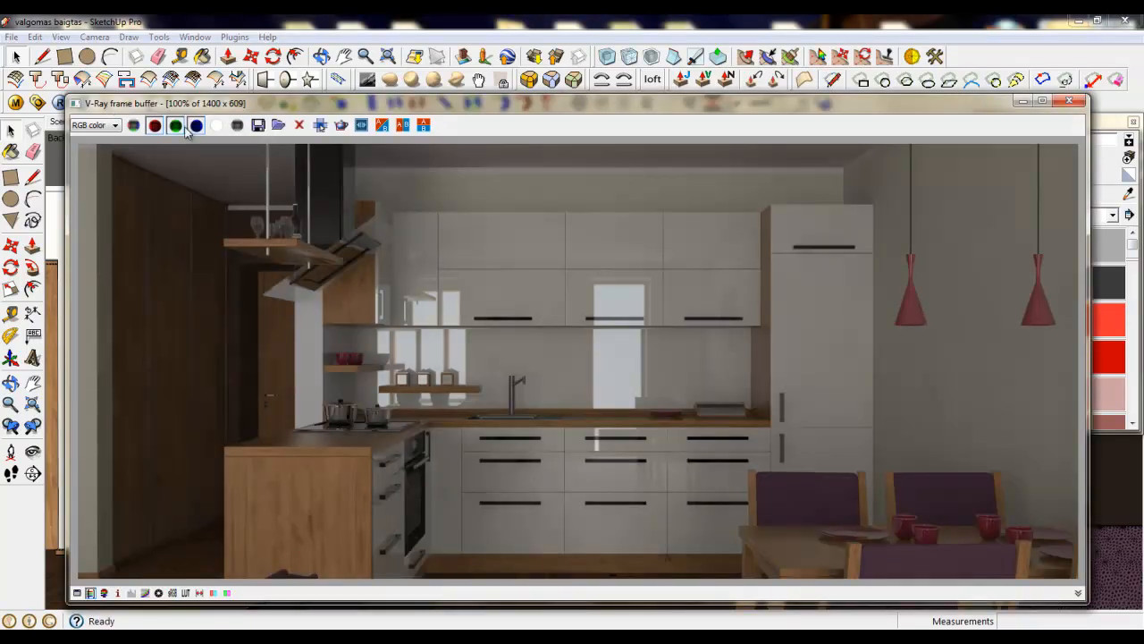
{"action": "left_click_drag", "start_coordinate": [262, 108], "coordinate": [258, 49]}
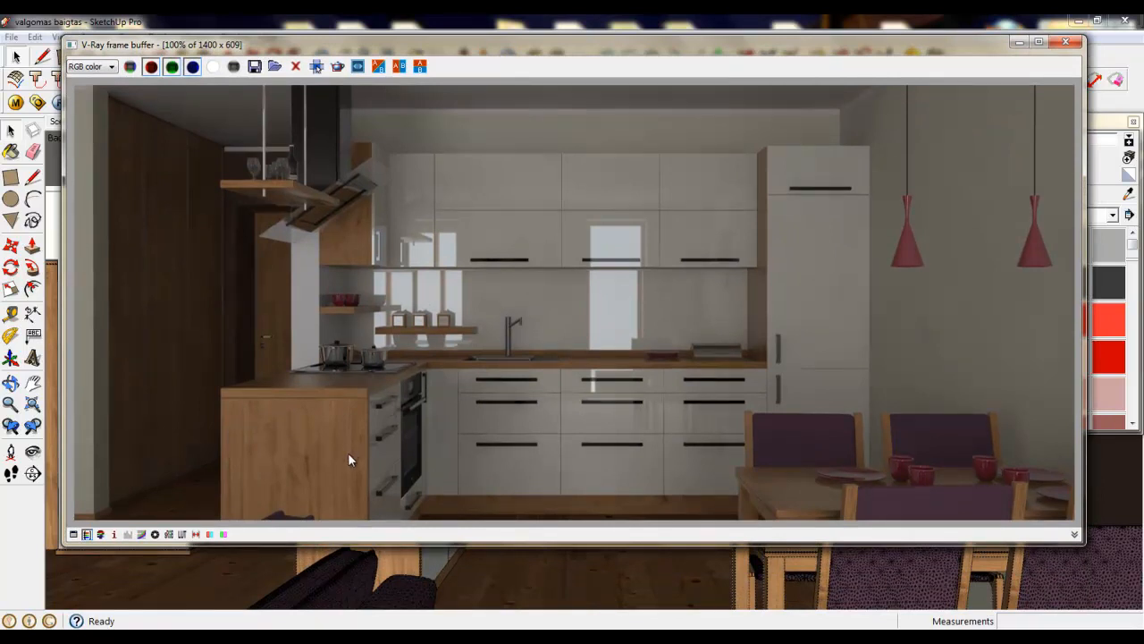
{"action": "left_click_drag", "start_coordinate": [454, 35], "coordinate": [441, 32]}
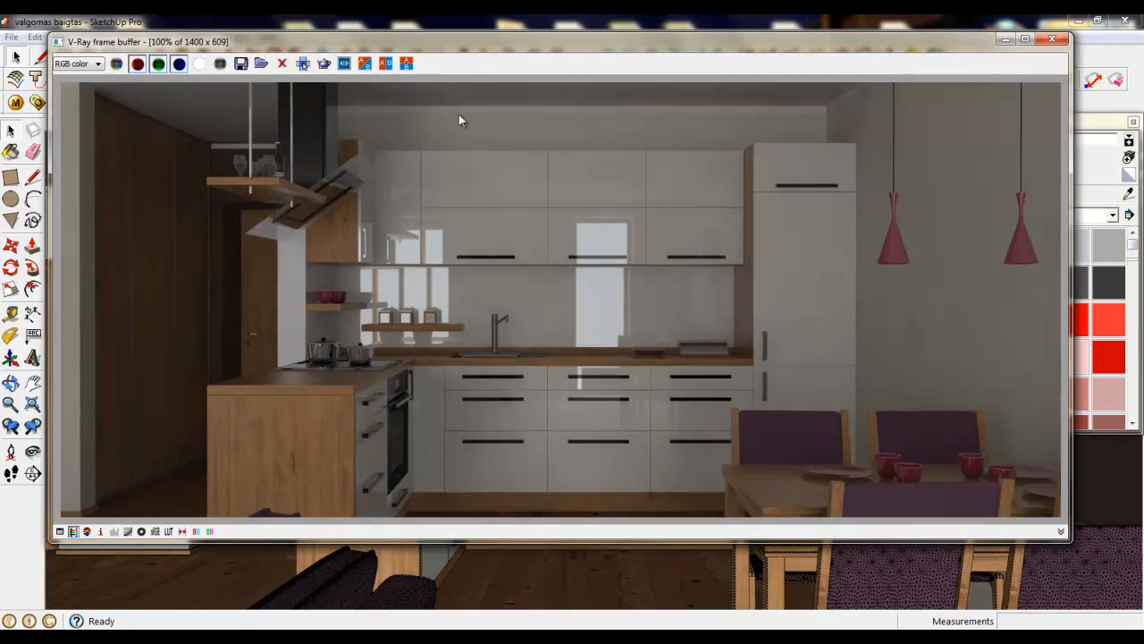
Step: Start saving the rendered image to the post production folder and review the available file types, keeping JPEG
{"action": "left_click", "coordinate": [242, 64]}
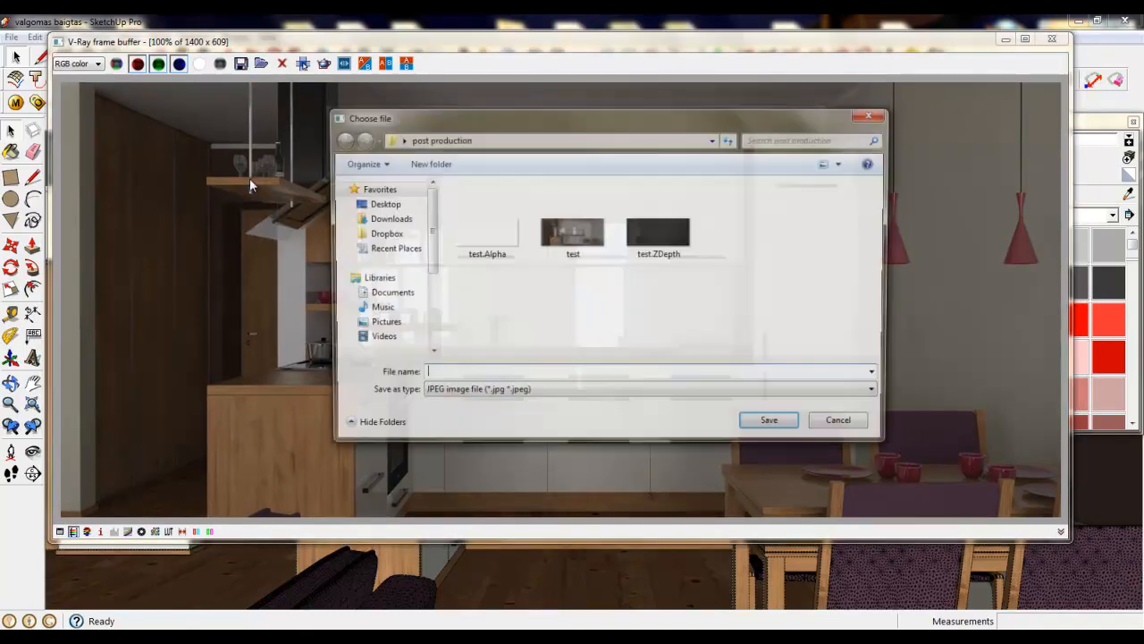
{"action": "left_click_drag", "start_coordinate": [501, 118], "coordinate": [492, 108]}
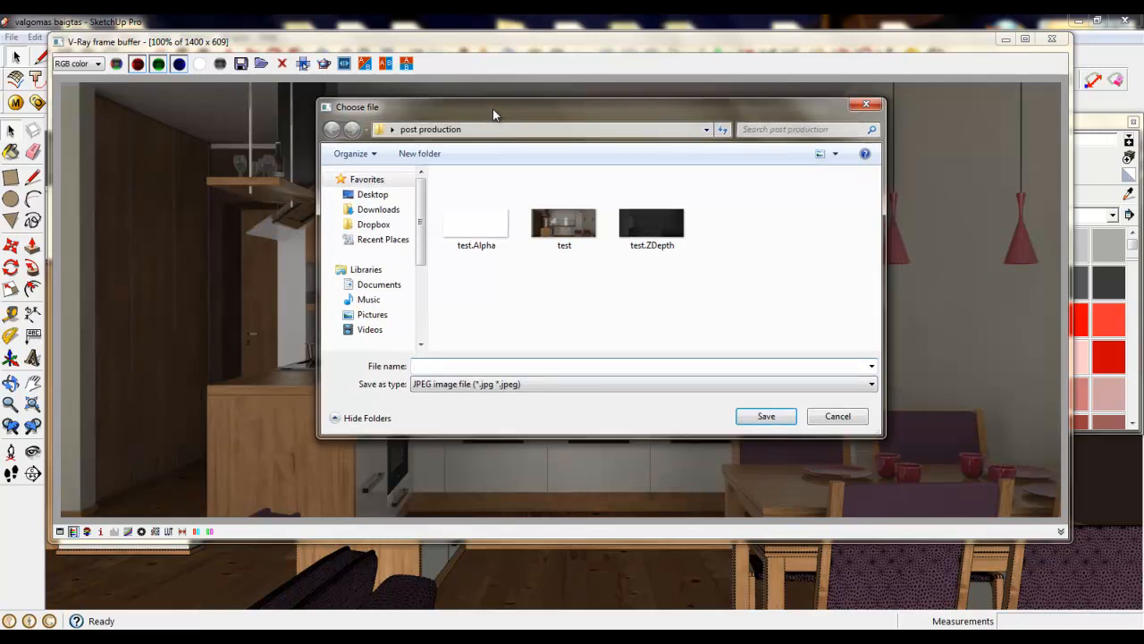
{"action": "left_click", "coordinate": [520, 385]}
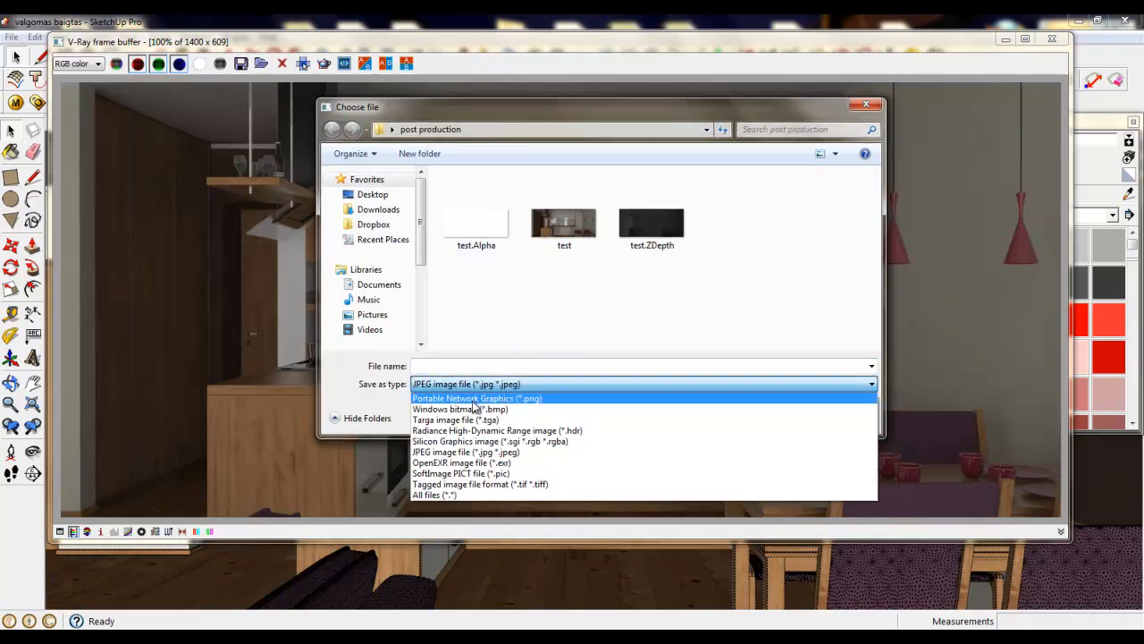
{"action": "left_click", "coordinate": [541, 271]}
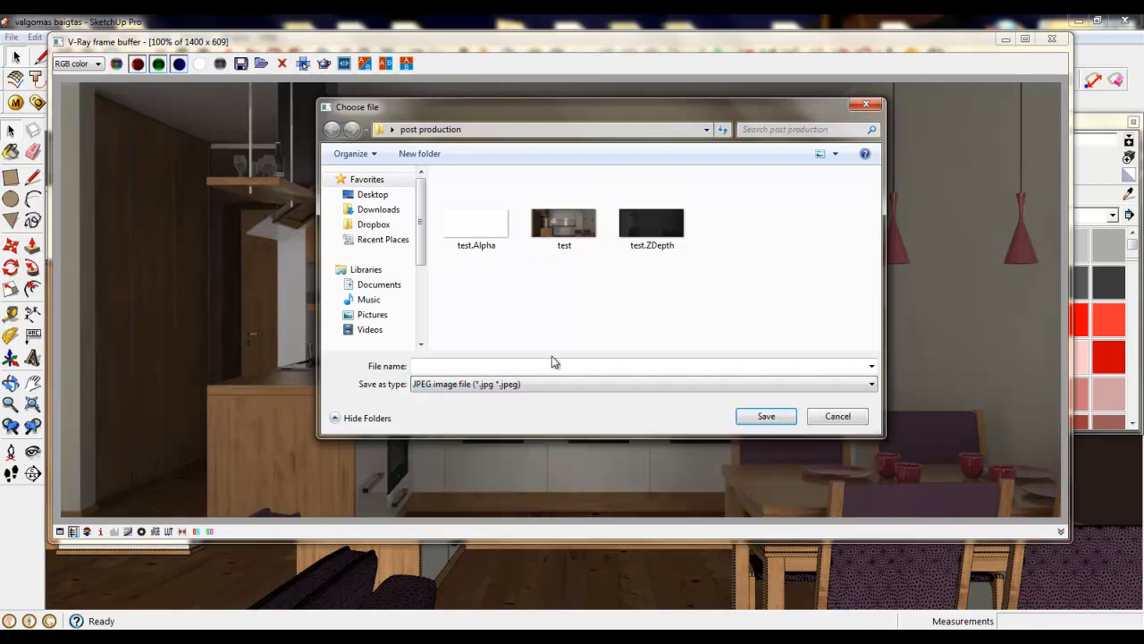